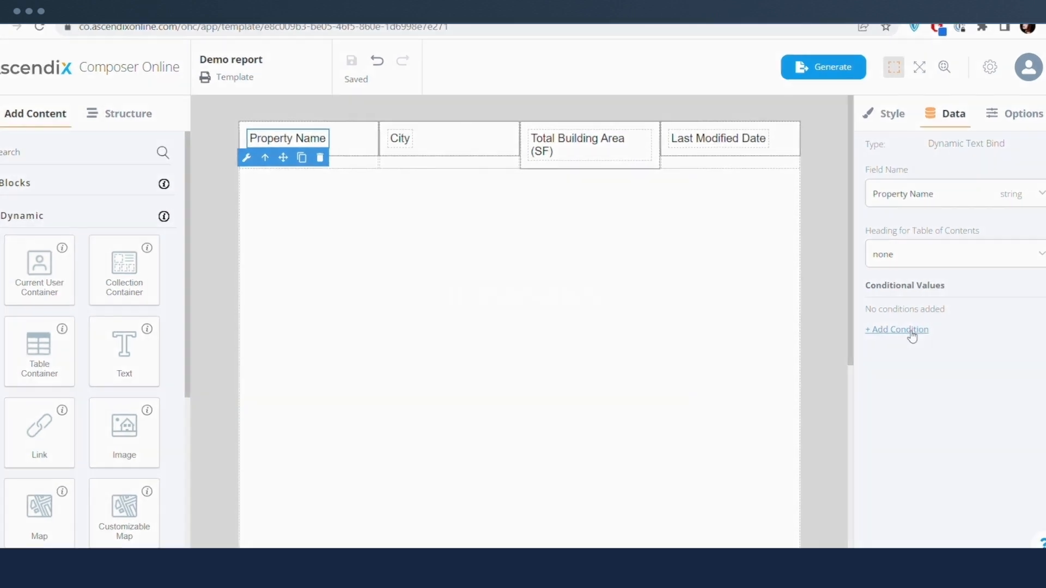
- View the conditional value settings of the Property Name field and close them without changes
{"action": "left_click", "coordinate": [907, 328]}
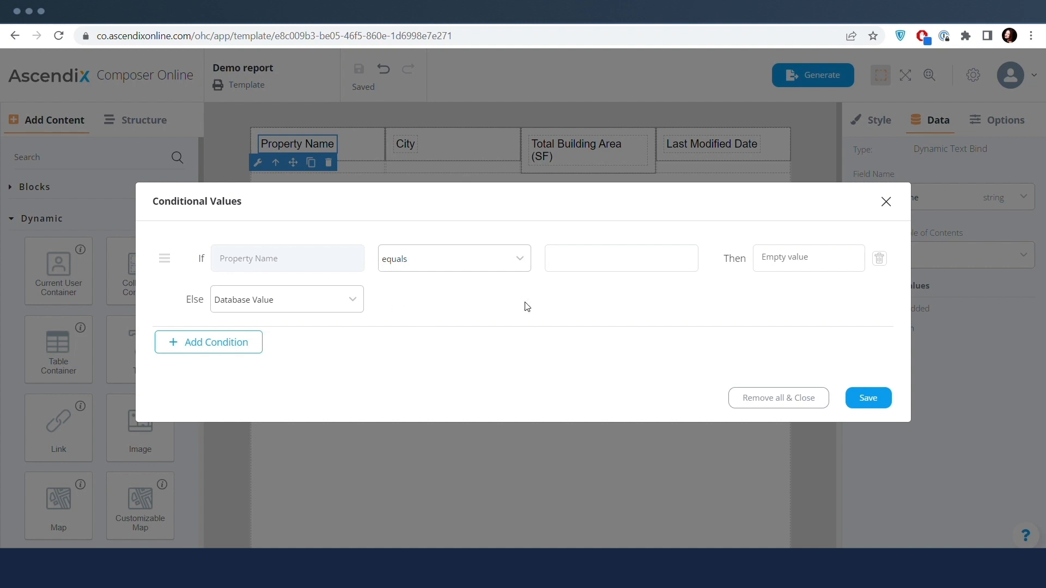
{"action": "left_click", "coordinate": [887, 202]}
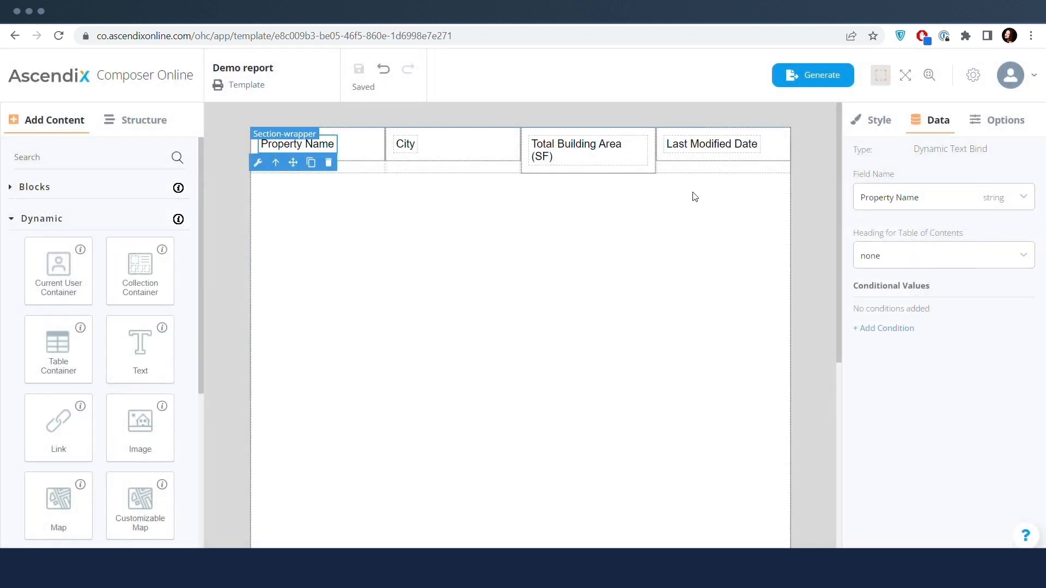
- Add a dynamic Text element below the table and map it to the Property Name field
{"action": "scroll", "coordinate": [140, 340], "scroll_direction": "down", "scroll_amount": 4}
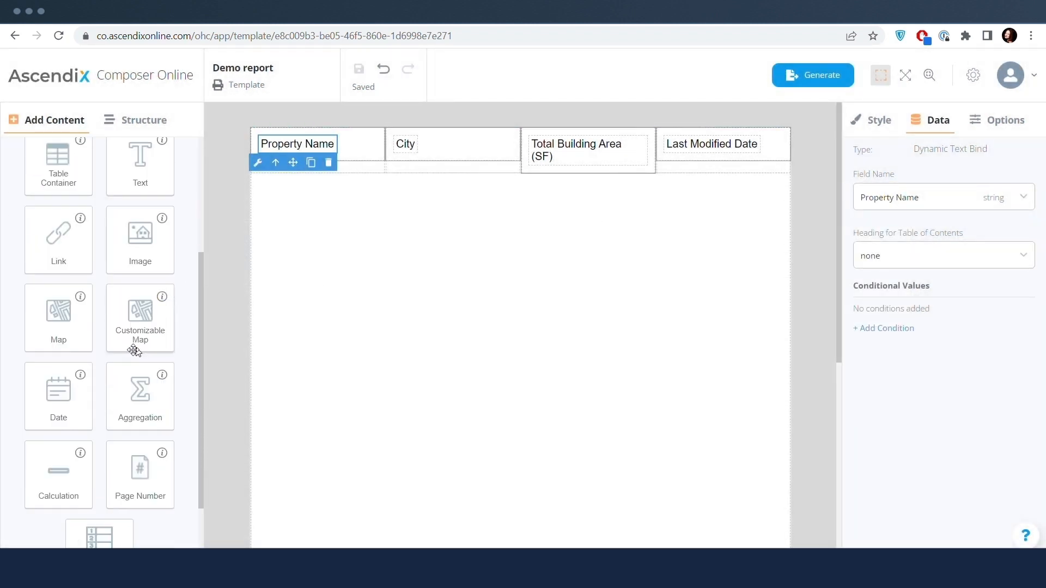
{"action": "scroll", "coordinate": [68, 369], "scroll_direction": "up", "scroll_amount": 4}
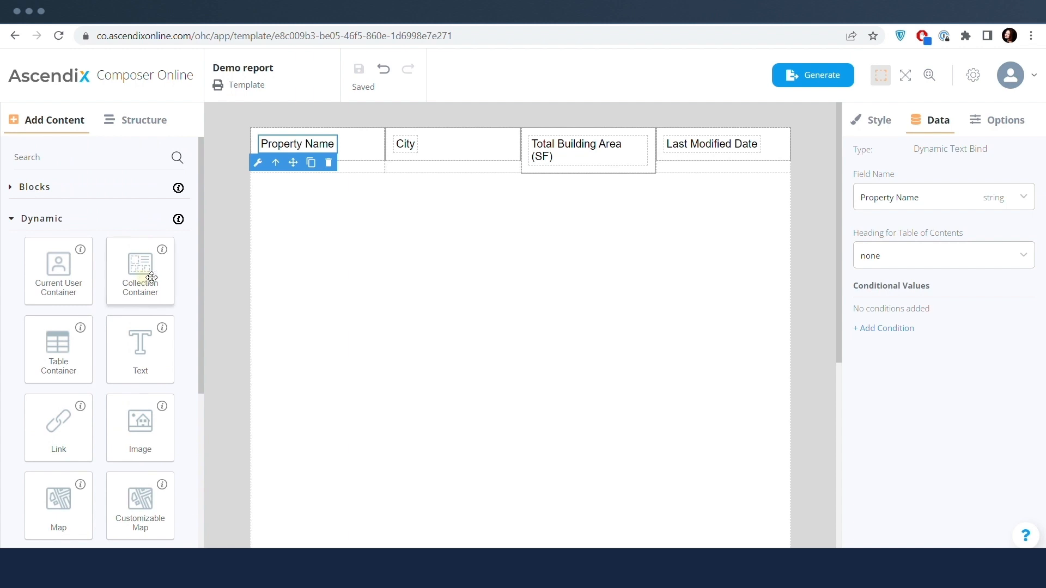
{"action": "left_click_drag", "start_coordinate": [152, 276], "coordinate": [331, 282]}
{"action": "left_click_drag", "start_coordinate": [140, 349], "coordinate": [334, 205]}
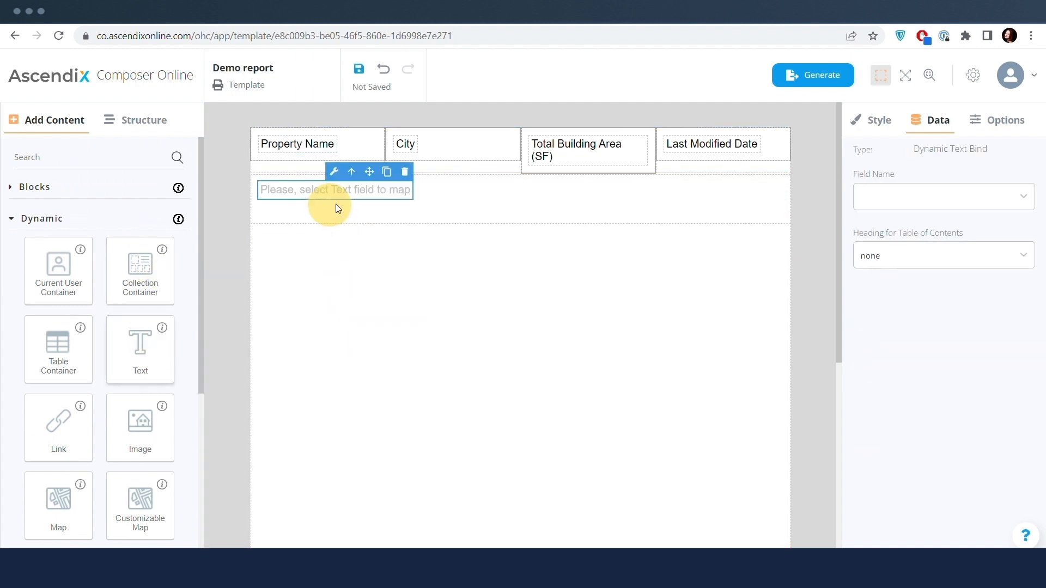
{"action": "left_click", "coordinate": [922, 206]}
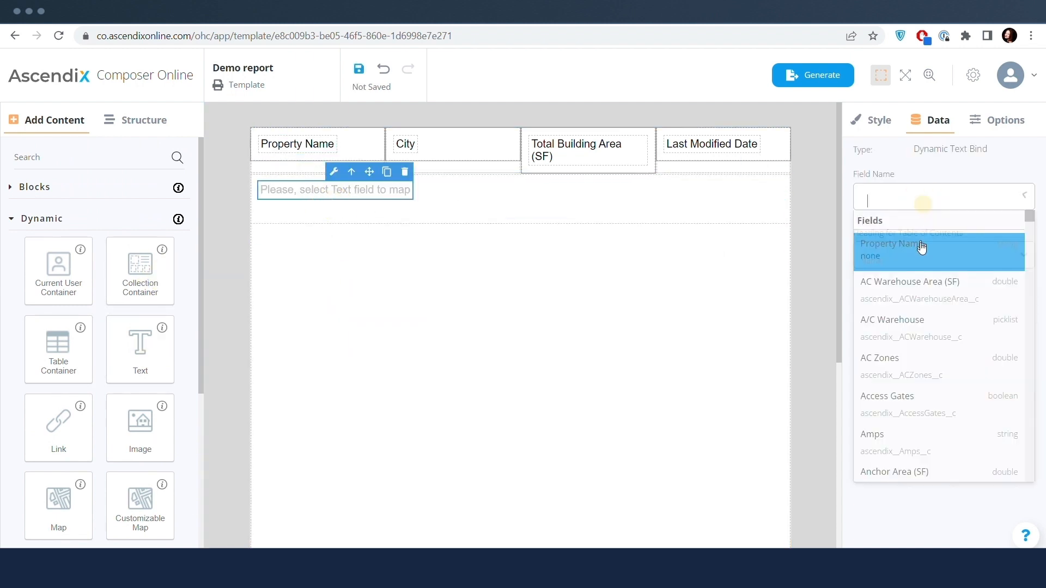
{"action": "left_click", "coordinate": [921, 250]}
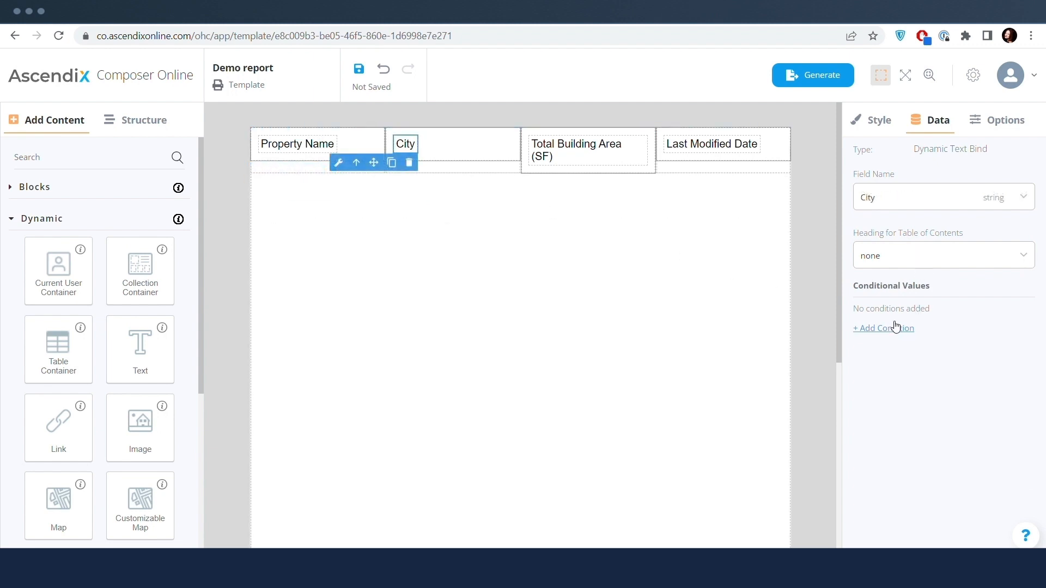
- Start a conditional value for the City field with the equals operator, leaving its comparison and replacement values empty
{"action": "left_click", "coordinate": [897, 330]}
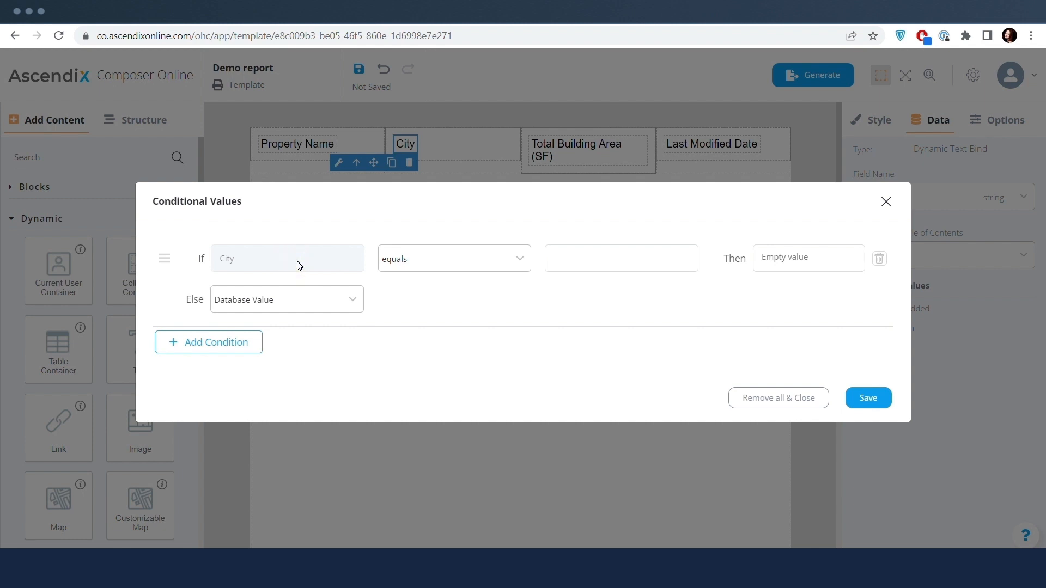
{"action": "left_click", "coordinate": [468, 267]}
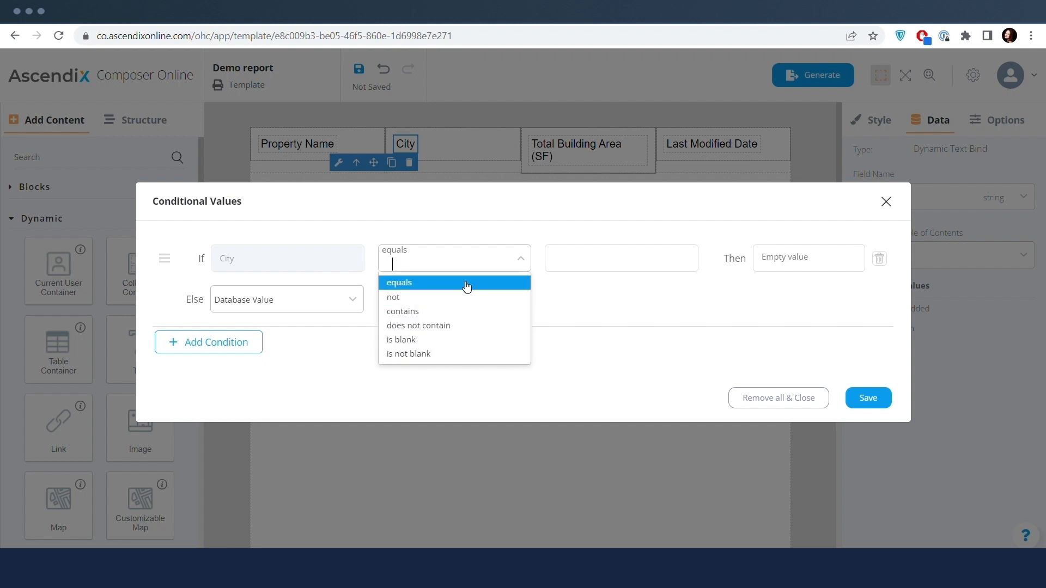
{"action": "left_click", "coordinate": [467, 283]}
{"action": "left_click", "coordinate": [597, 258]}
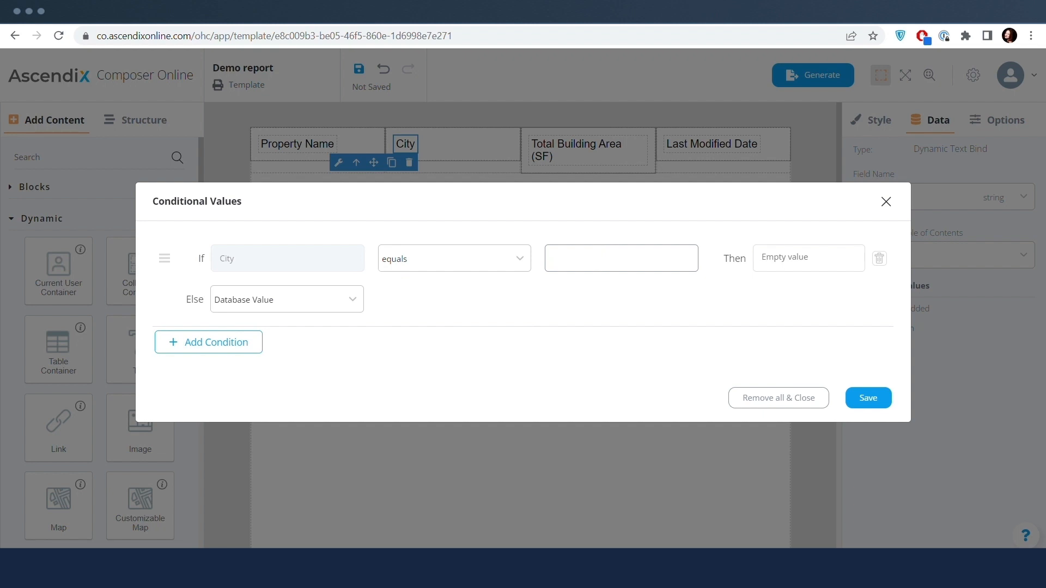
{"action": "left_click", "coordinate": [739, 274]}
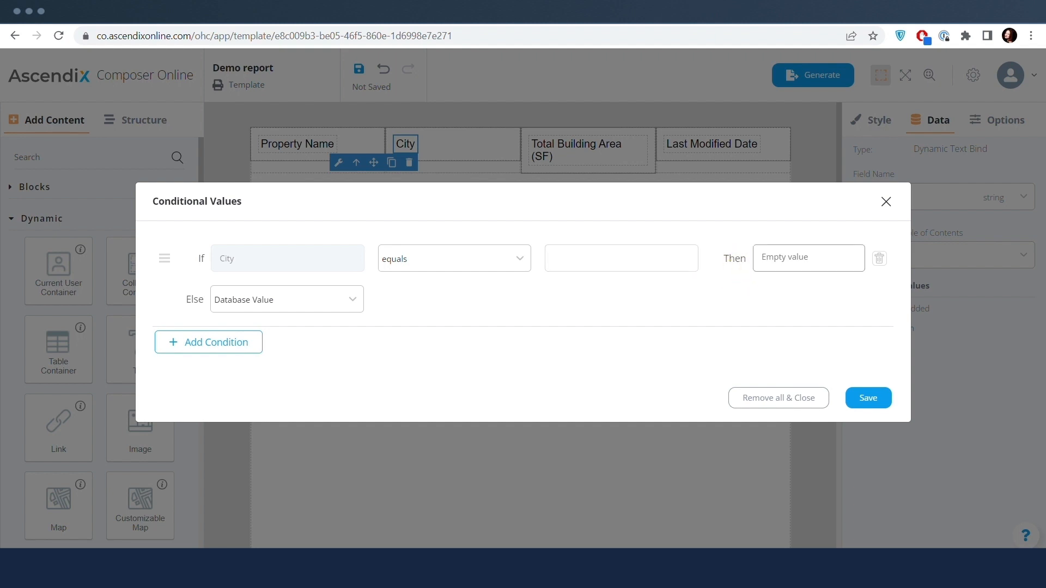
{"action": "left_click", "coordinate": [829, 257]}
{"action": "left_click", "coordinate": [188, 314]}
- Switch the City condition's Else option to Custom Value and back to Database Value
{"action": "left_click", "coordinate": [350, 304]}
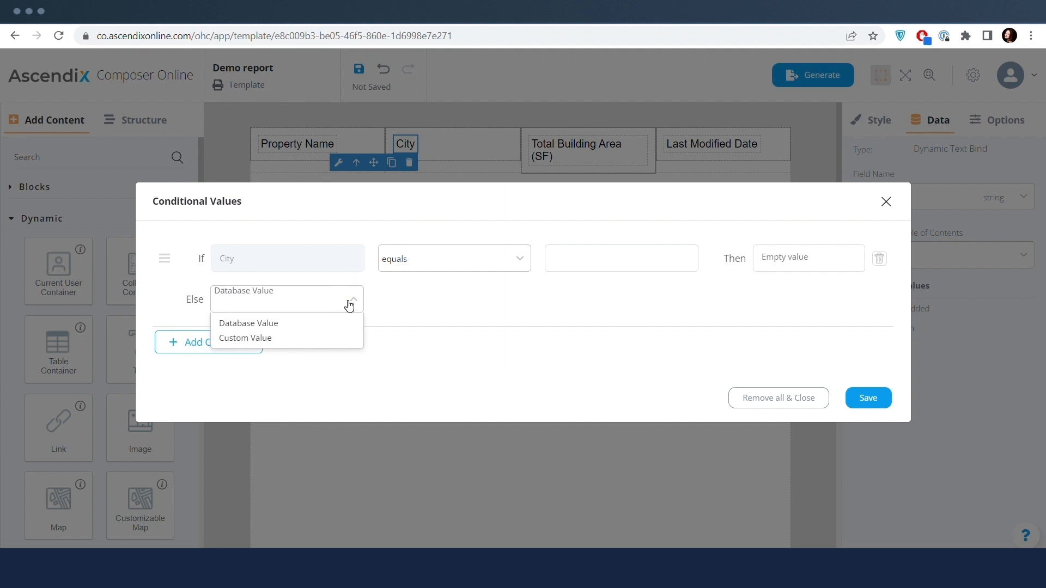
{"action": "left_click", "coordinate": [324, 337]}
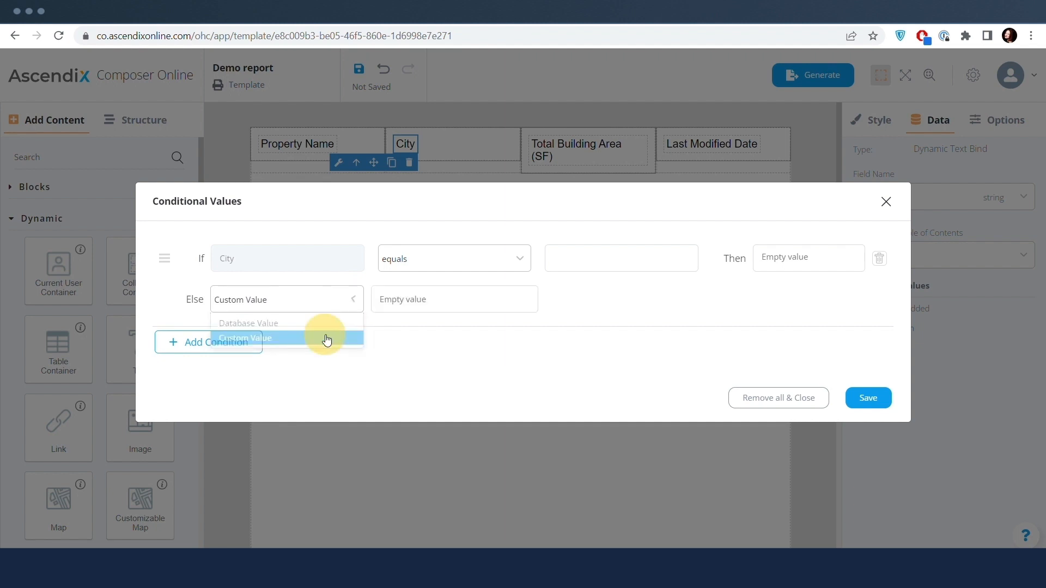
{"action": "left_click", "coordinate": [464, 300]}
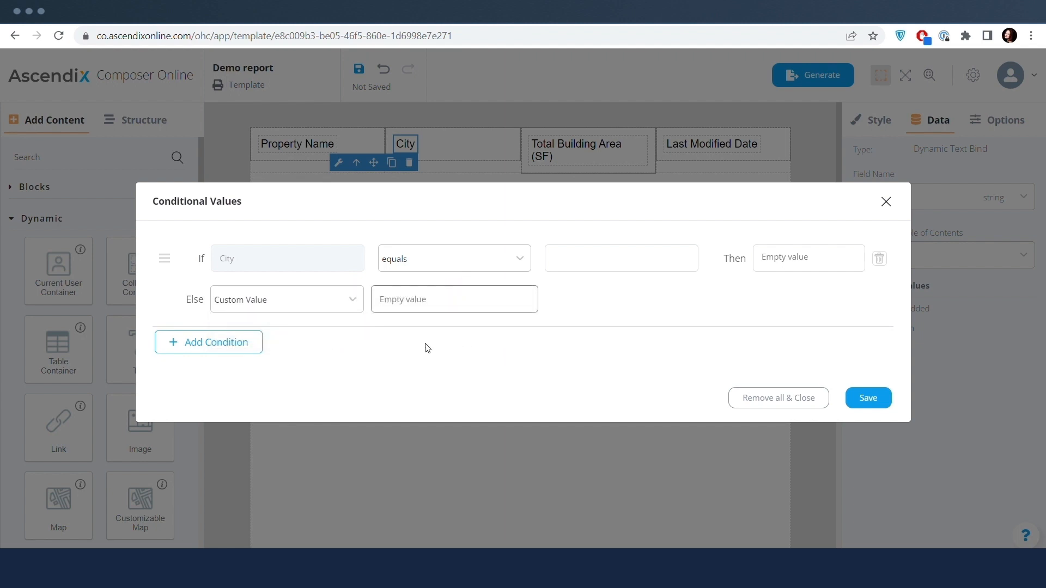
{"action": "left_click", "coordinate": [345, 304]}
{"action": "left_click", "coordinate": [334, 322]}
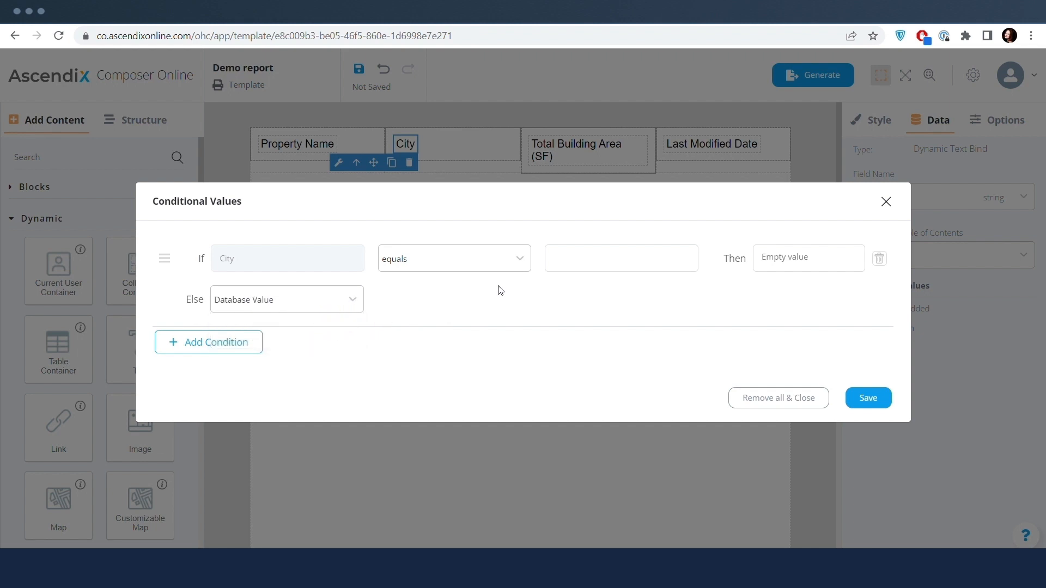
- Make the City field show Ascendix when it equals Dallas, and save the condition and the template
{"action": "left_click", "coordinate": [468, 266]}
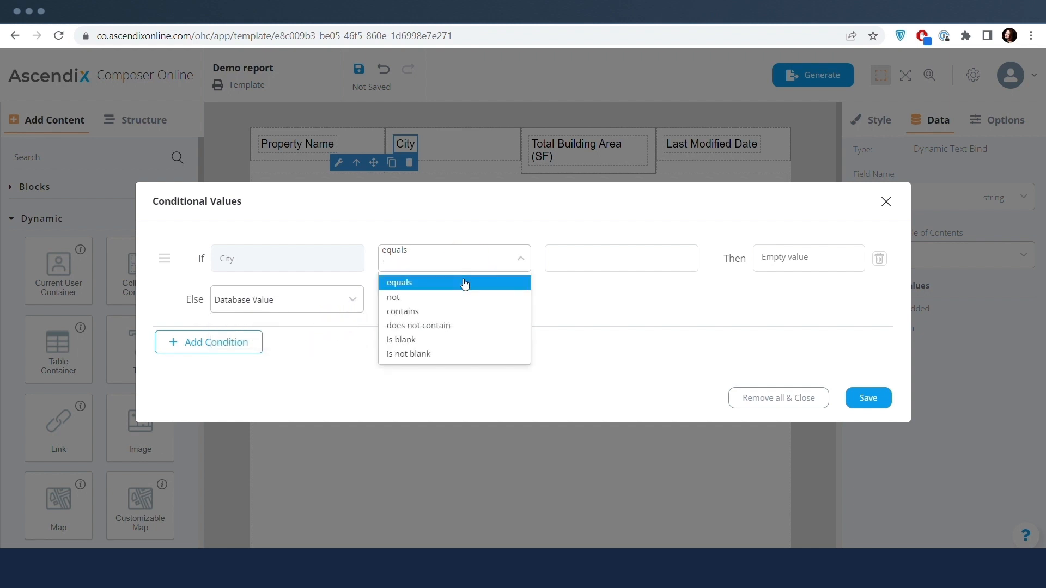
{"action": "left_click", "coordinate": [465, 281]}
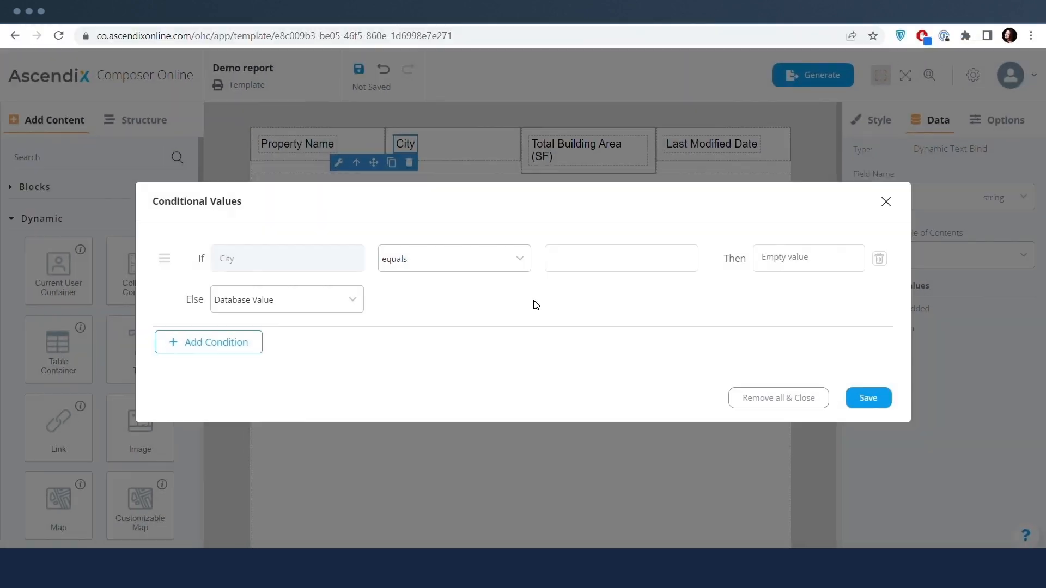
{"action": "type", "text": "Dallas"}
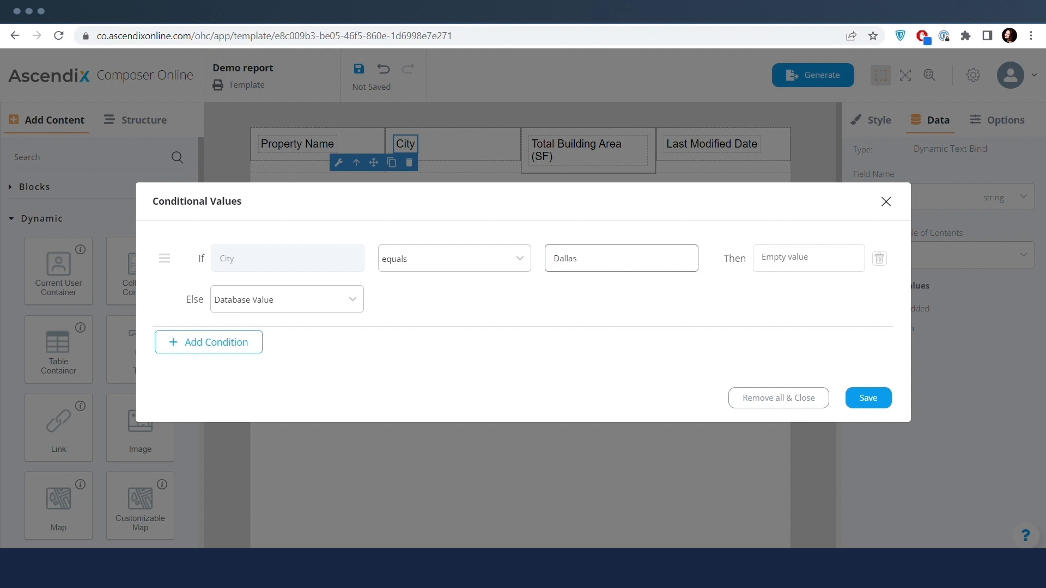
{"action": "left_click", "coordinate": [776, 259]}
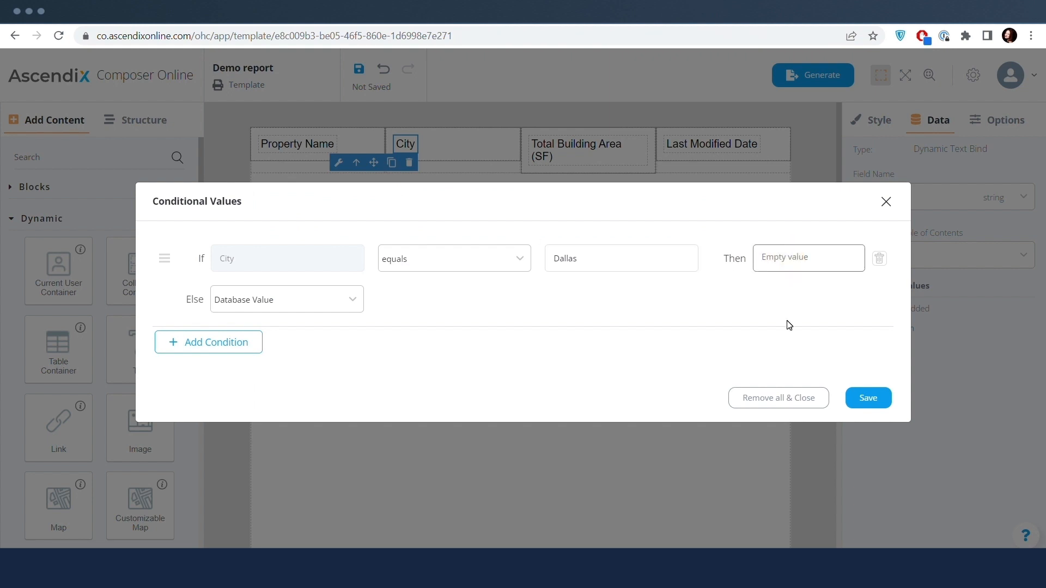
{"action": "type", "text": "Ascendix"}
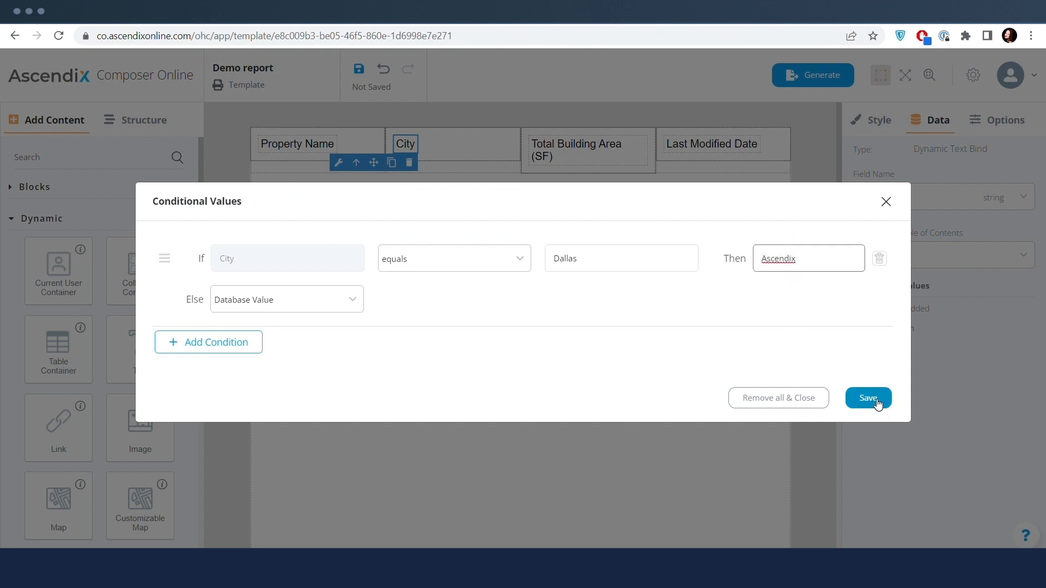
{"action": "left_click", "coordinate": [869, 399]}
{"action": "left_click", "coordinate": [359, 68]}
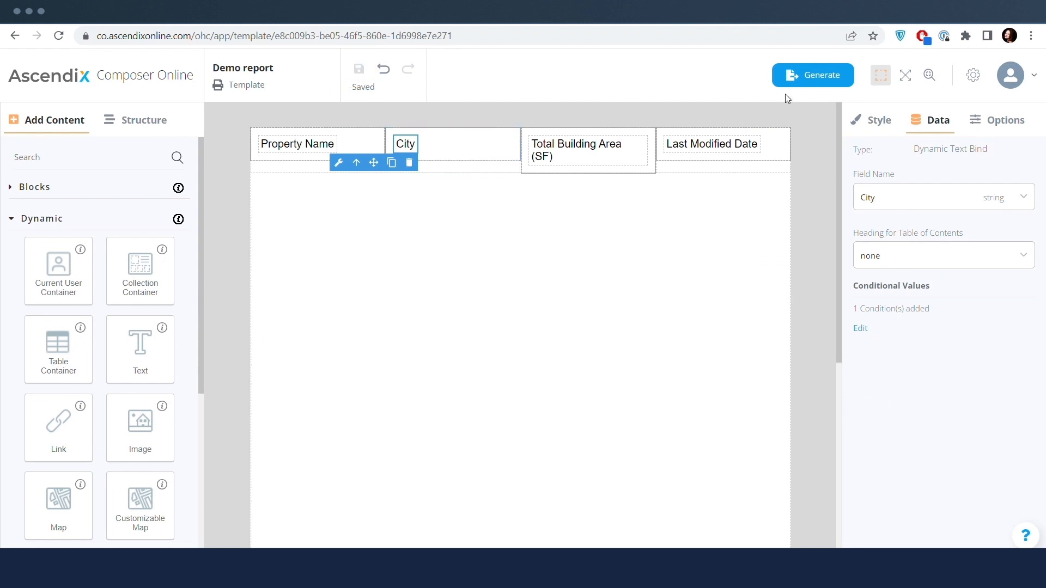
- Preview the report as a single PDF publication using the first four property records and check its City column
{"action": "left_click", "coordinate": [800, 75]}
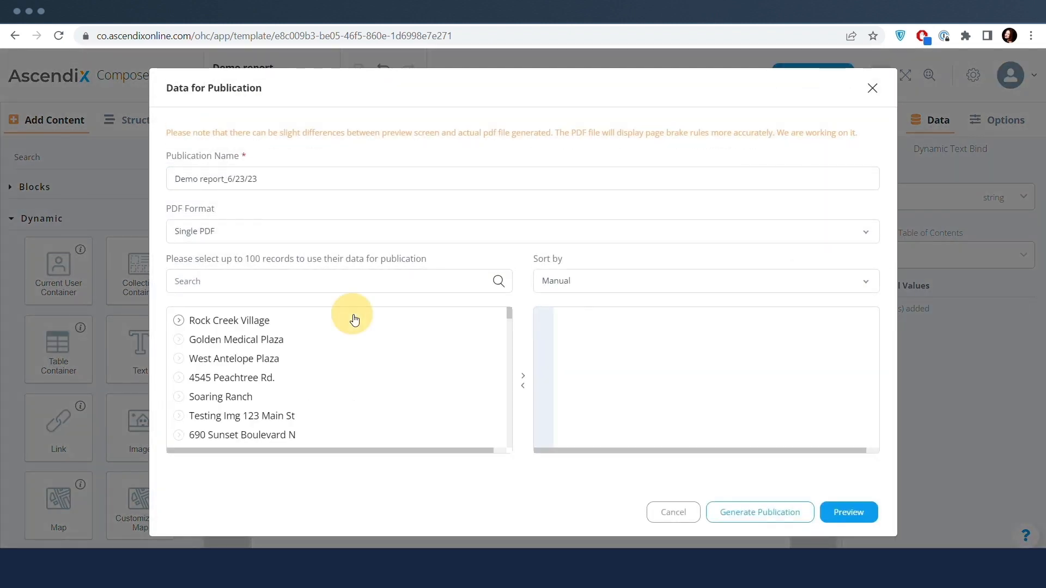
{"action": "left_click", "coordinate": [355, 320]}
{"action": "left_click", "coordinate": [354, 319]}
{"action": "left_click", "coordinate": [355, 320]}
{"action": "left_click", "coordinate": [355, 319]}
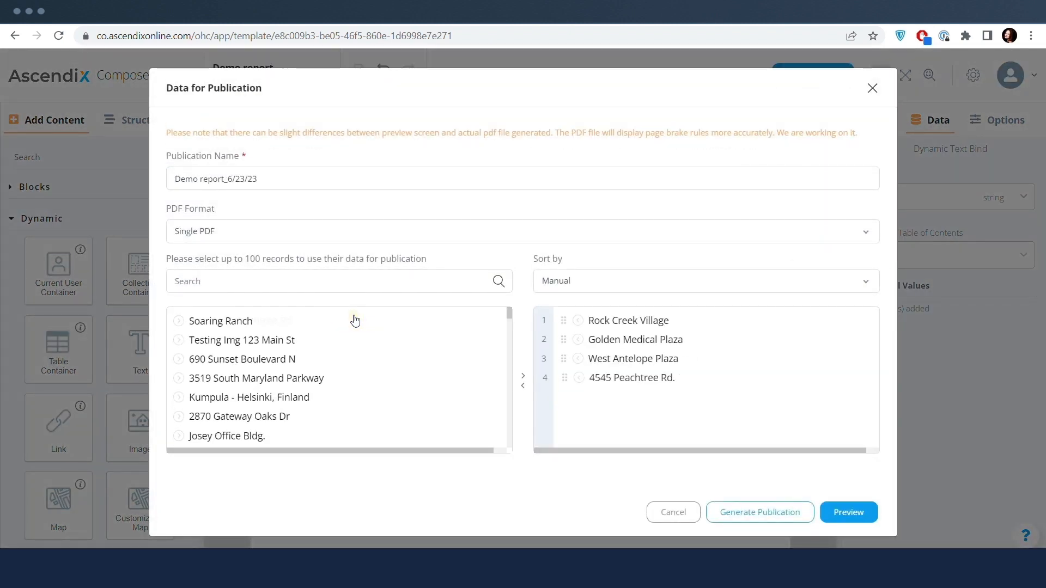
{"action": "left_click", "coordinate": [847, 510]}
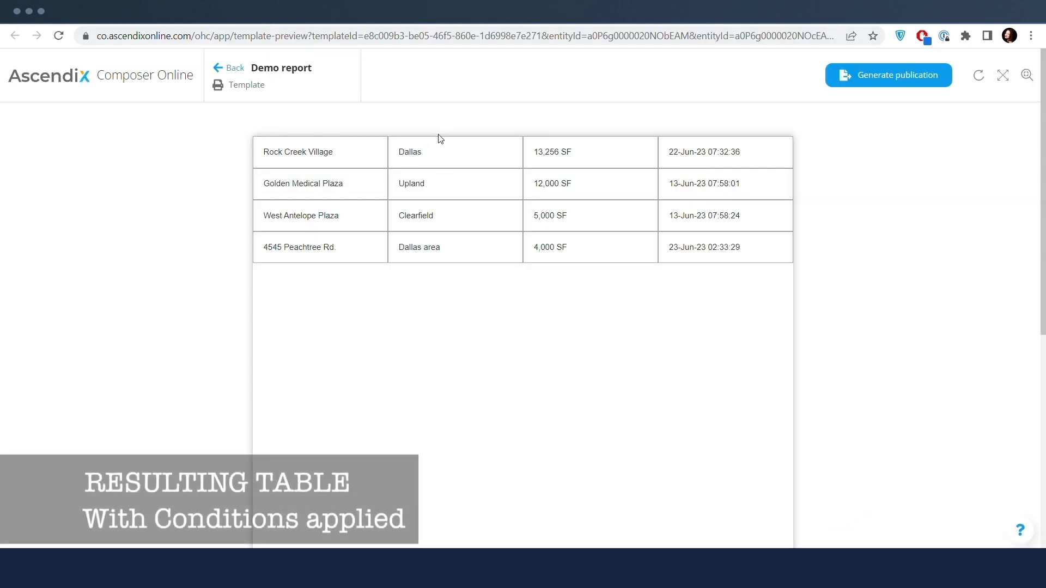
{"action": "left_click", "coordinate": [436, 149]}
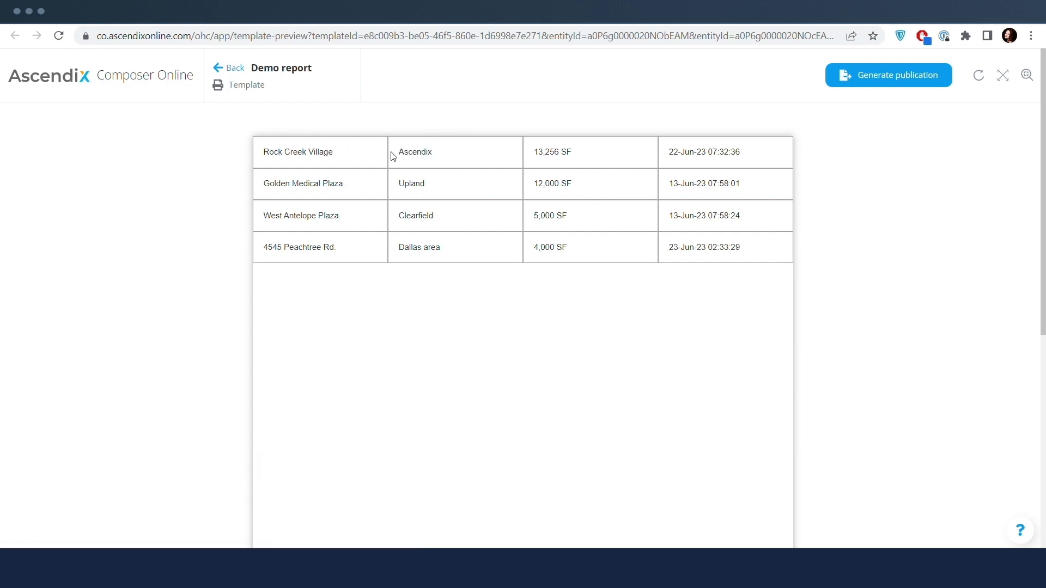
{"action": "left_click", "coordinate": [445, 153]}
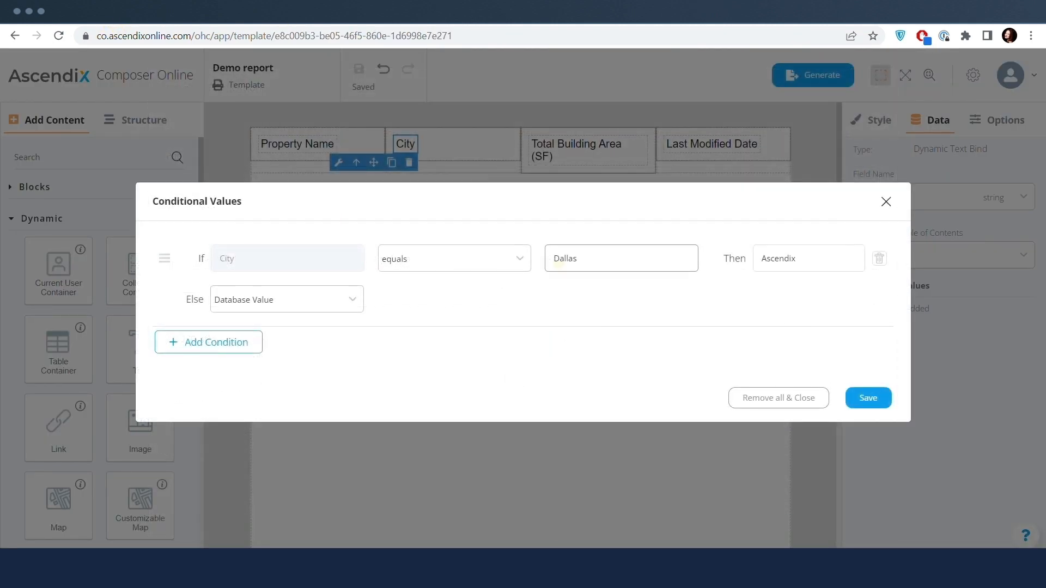
- Change the City condition's comparison value to lowercase dallas, save the condition and template, and refresh the preview
{"action": "left_click", "coordinate": [556, 260]}
{"action": "key", "text": "Delete"}
{"action": "type", "text": "d"}
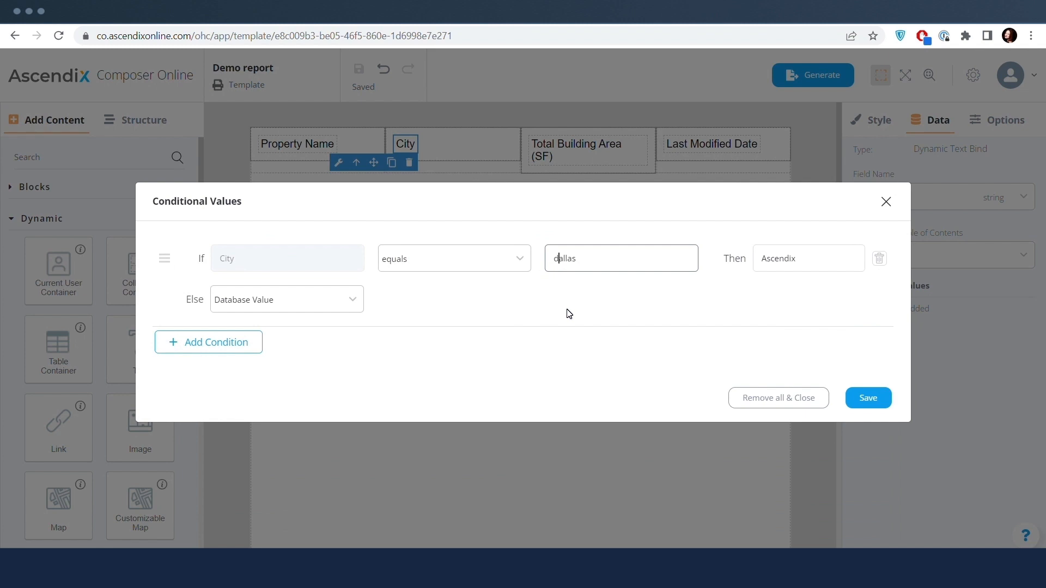
{"action": "left_click", "coordinate": [870, 398]}
{"action": "left_click", "coordinate": [358, 69]}
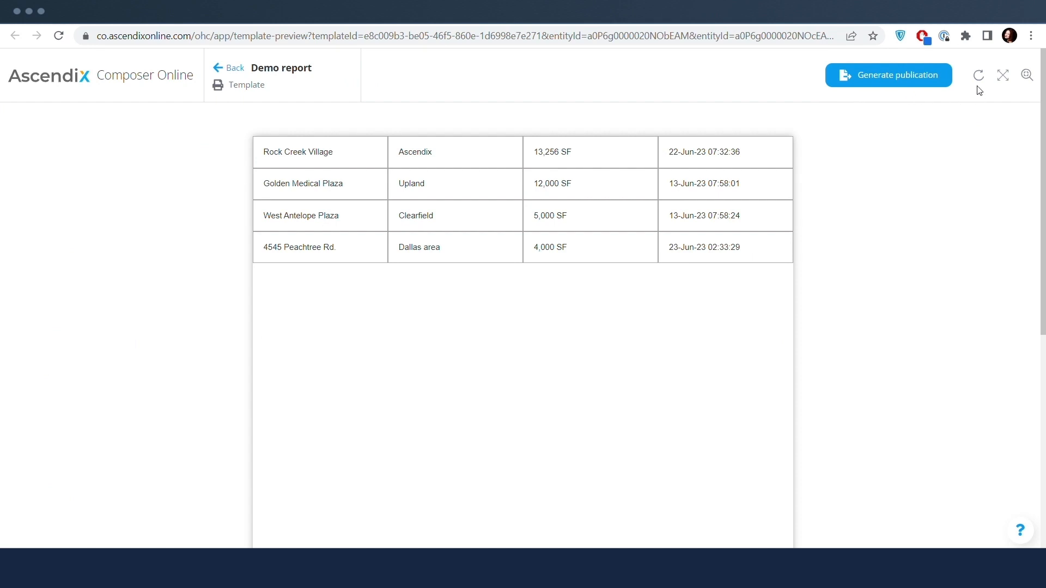
{"action": "left_click", "coordinate": [978, 81]}
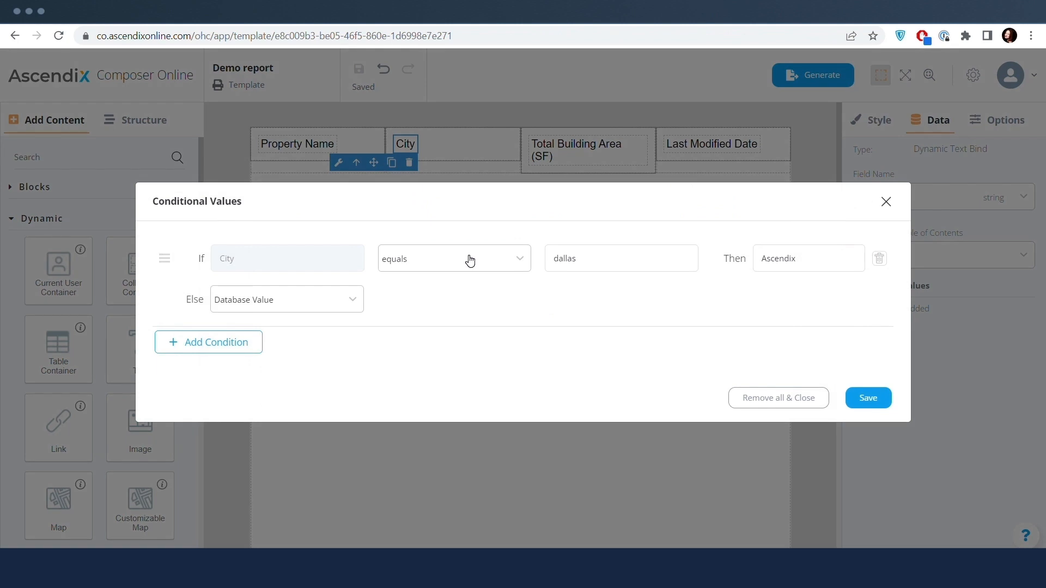
- Set the City condition's operator to not with the comparison value Dallas, and save the condition and template
{"action": "left_click", "coordinate": [467, 259]}
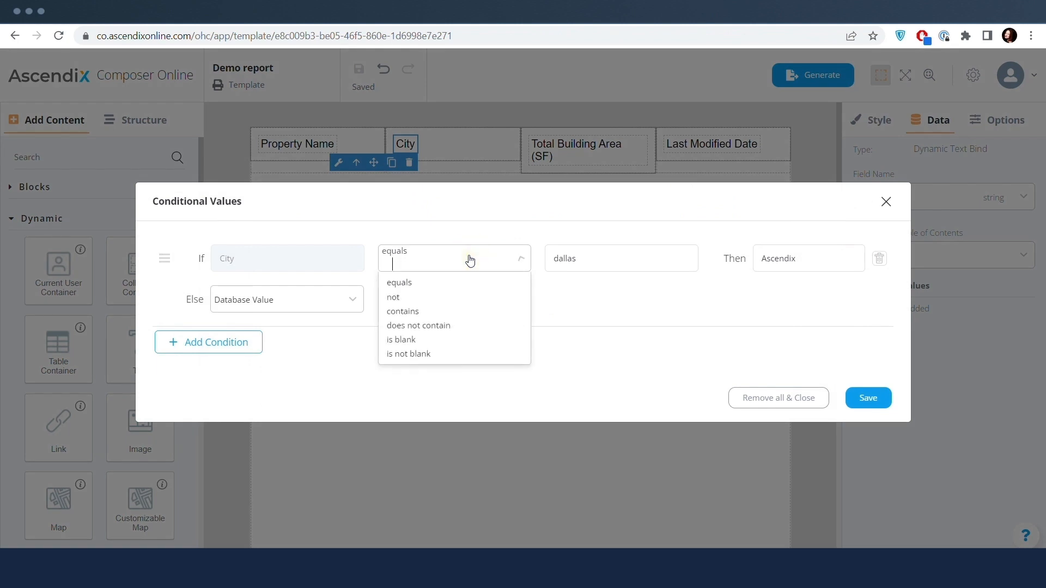
{"action": "left_click", "coordinate": [469, 297]}
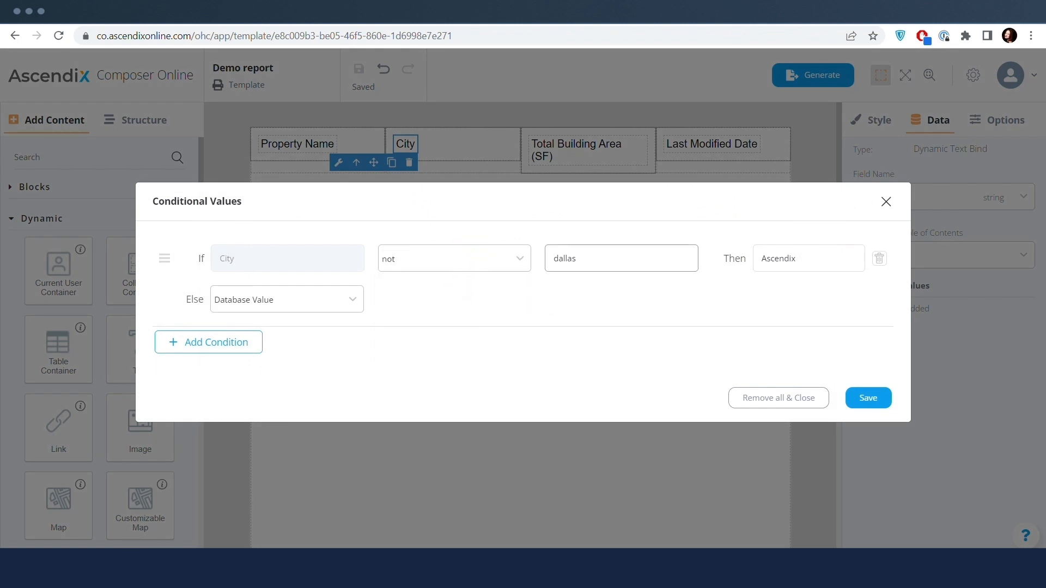
{"action": "left_click", "coordinate": [558, 259]}
{"action": "key", "text": "BackSpace"}
{"action": "type", "text": "D"}
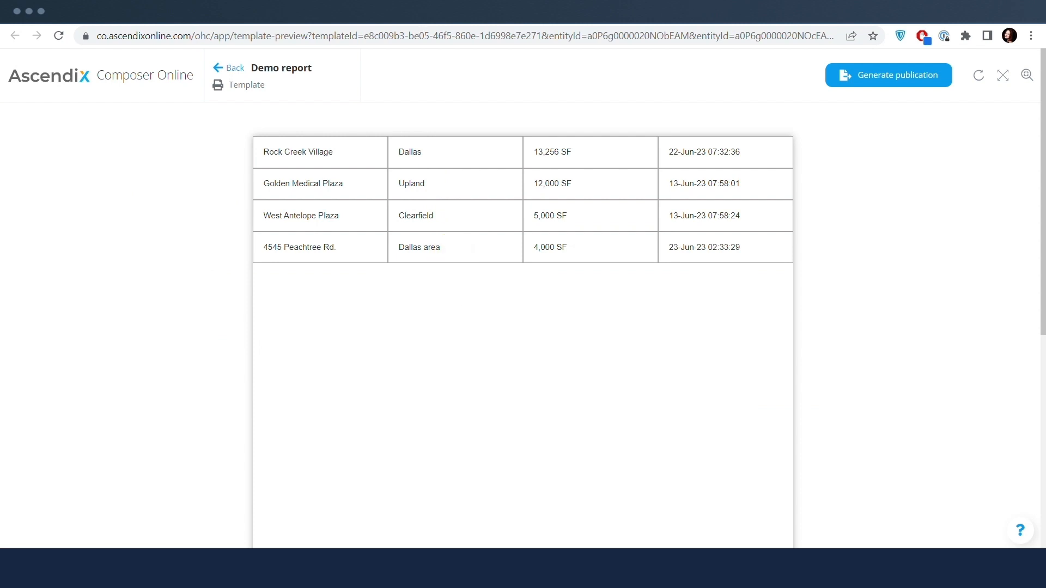
{"action": "left_click", "coordinate": [65, 14]}
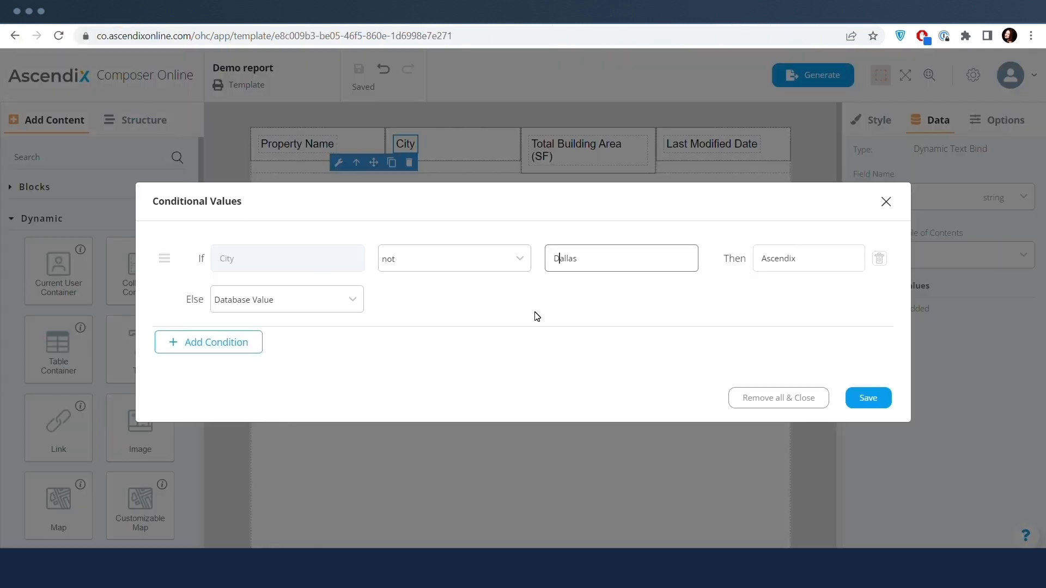
{"action": "left_click", "coordinate": [869, 397]}
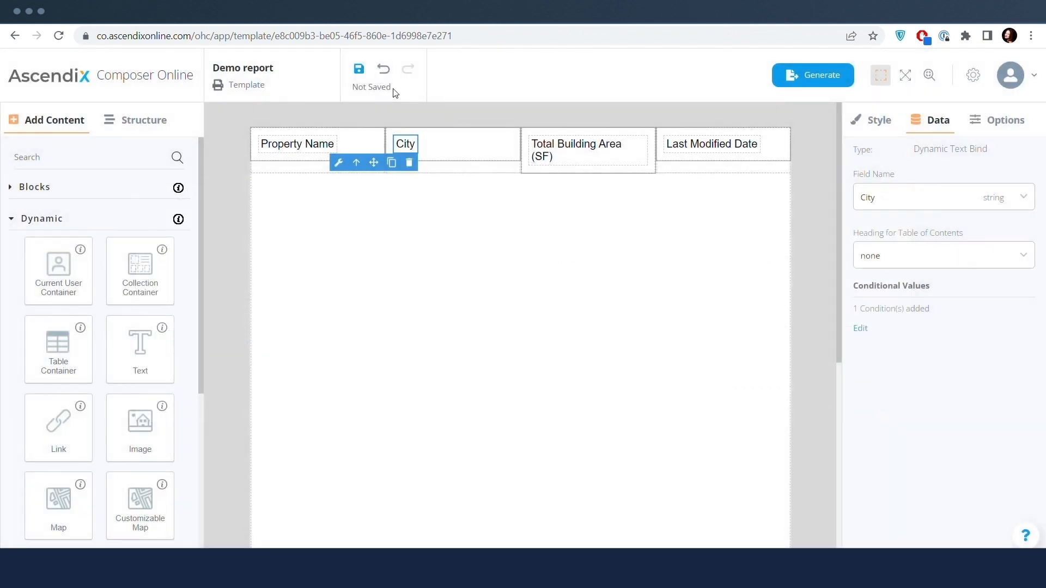
{"action": "left_click", "coordinate": [359, 69]}
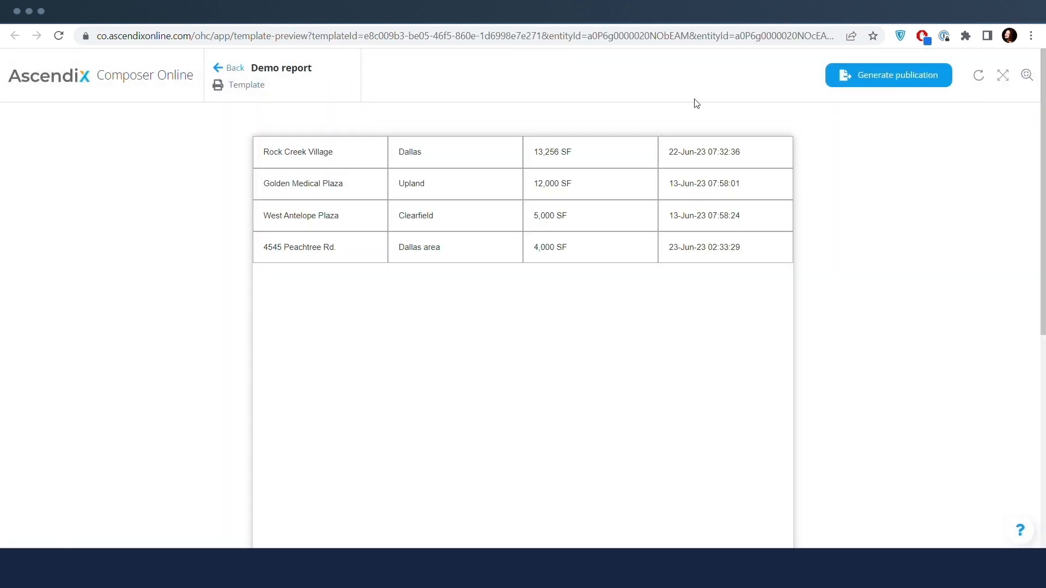
- Refresh the preview and check the report's City column under the not Dallas condition
{"action": "left_click", "coordinate": [979, 75]}
{"action": "left_click", "coordinate": [455, 246]}
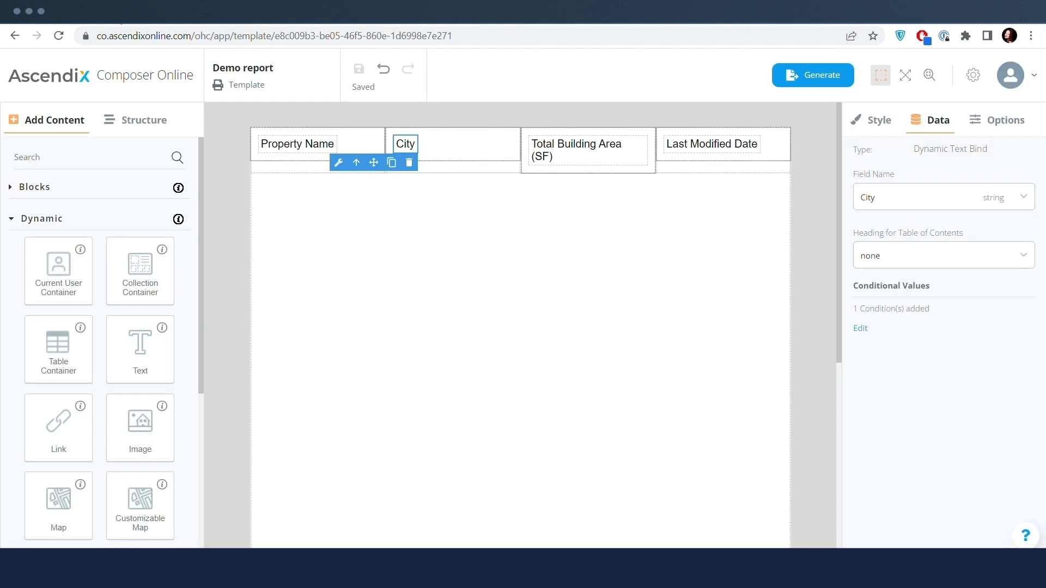
- Change the comparison value of the City field's not condition to lowercase dallas and check the regenerated preview
{"action": "left_click", "coordinate": [860, 332]}
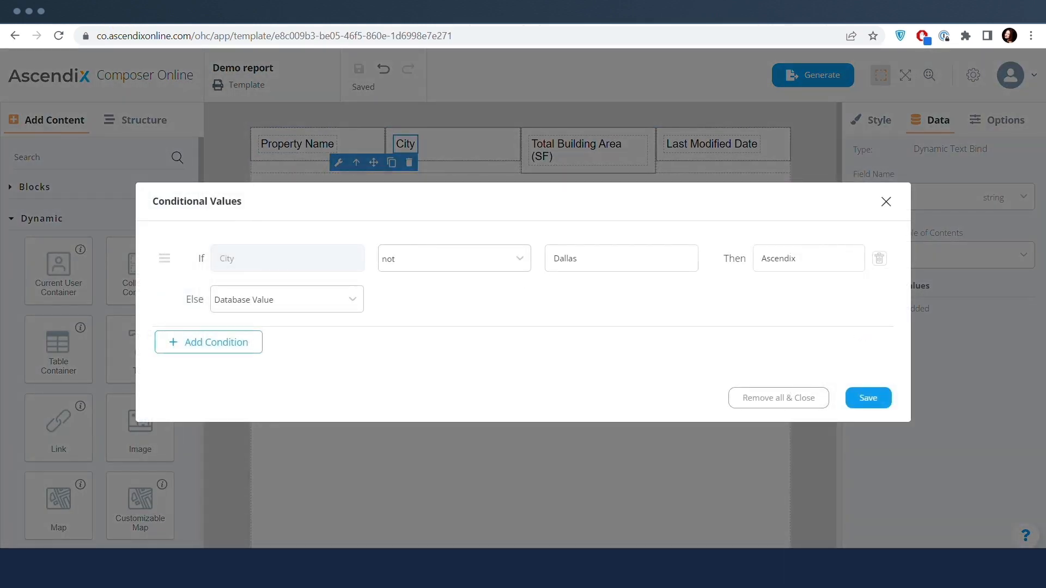
{"action": "left_click", "coordinate": [555, 258]}
{"action": "key", "text": "BackSpace"}
{"action": "type", "text": "d"}
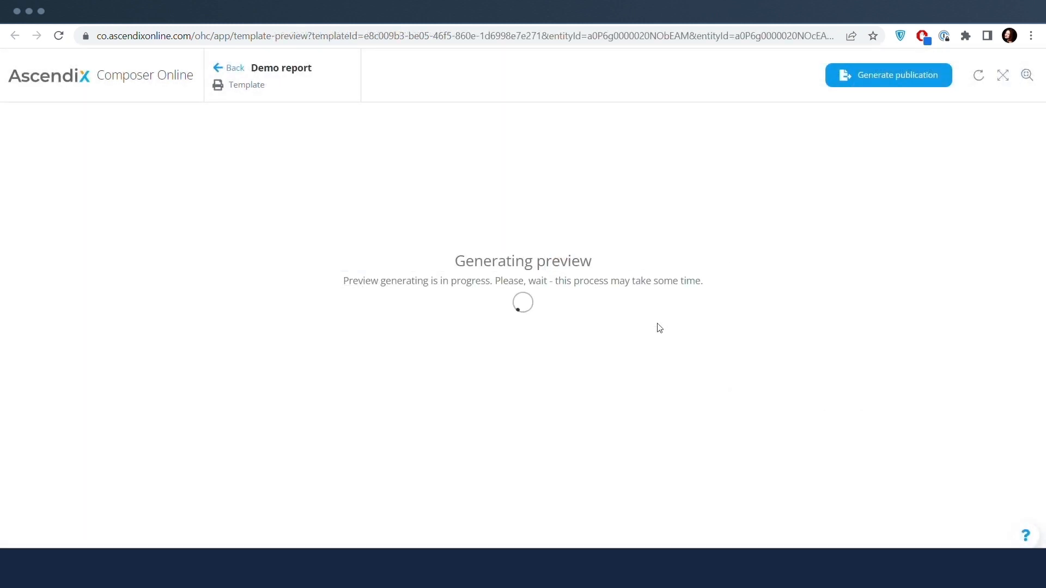
{"action": "left_click", "coordinate": [449, 153]}
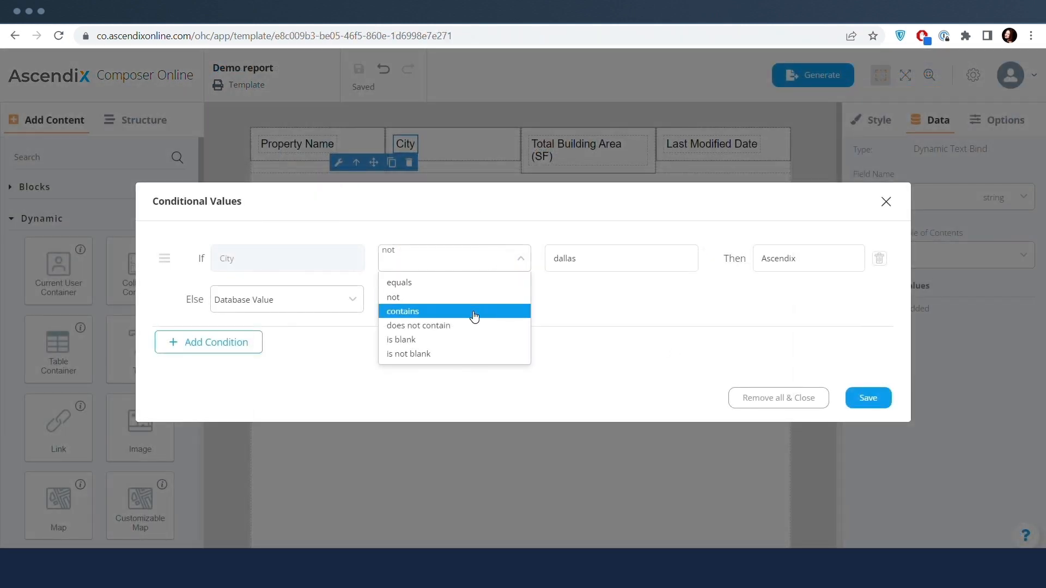
- Set the City condition's operator to contains, save the condition and template, and check the City column in the refreshed preview
{"action": "left_click", "coordinate": [474, 311]}
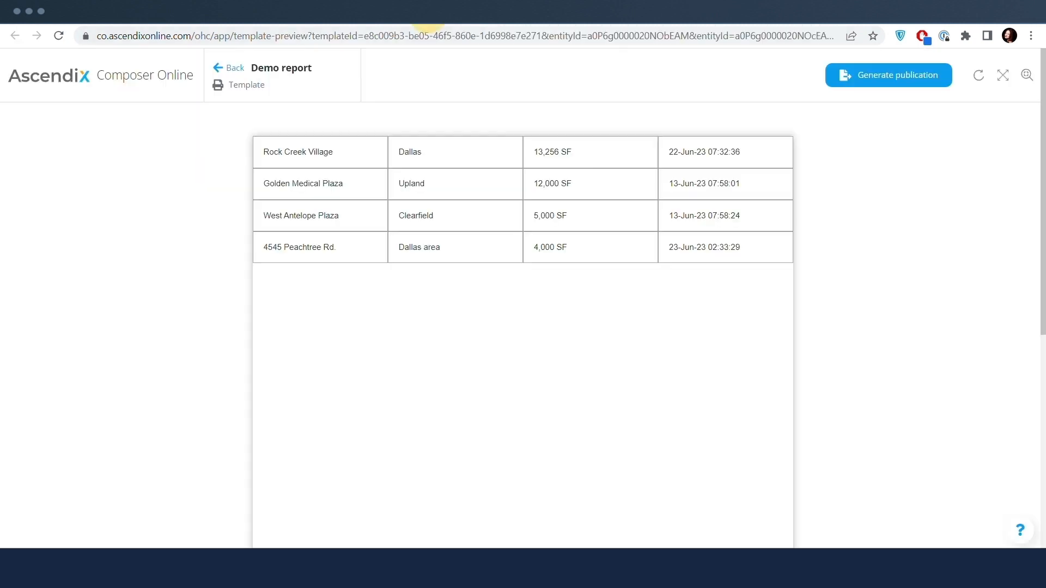
{"action": "left_click", "coordinate": [431, 155]}
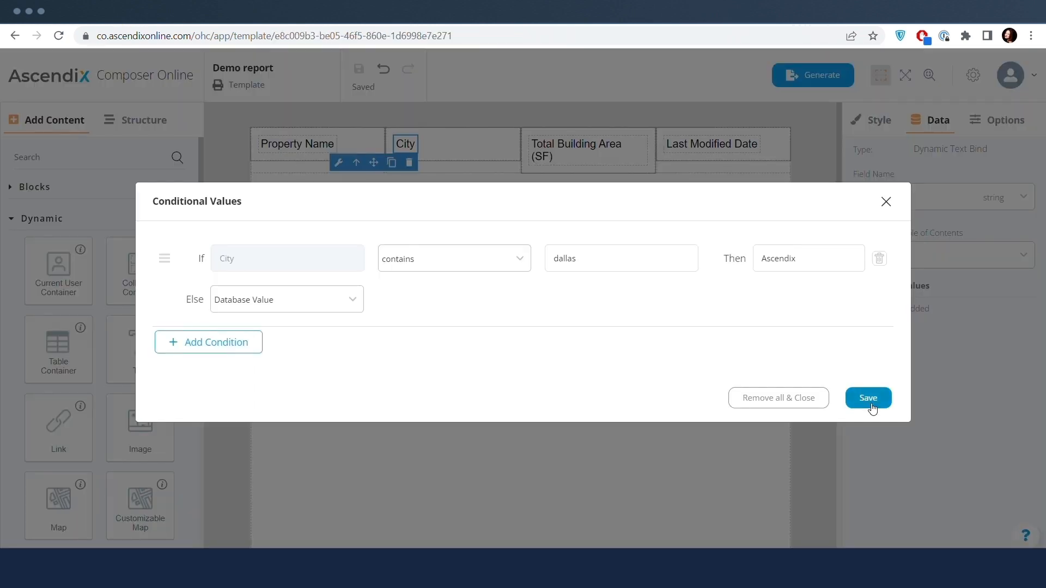
{"action": "left_click", "coordinate": [871, 403]}
{"action": "left_click", "coordinate": [359, 69]}
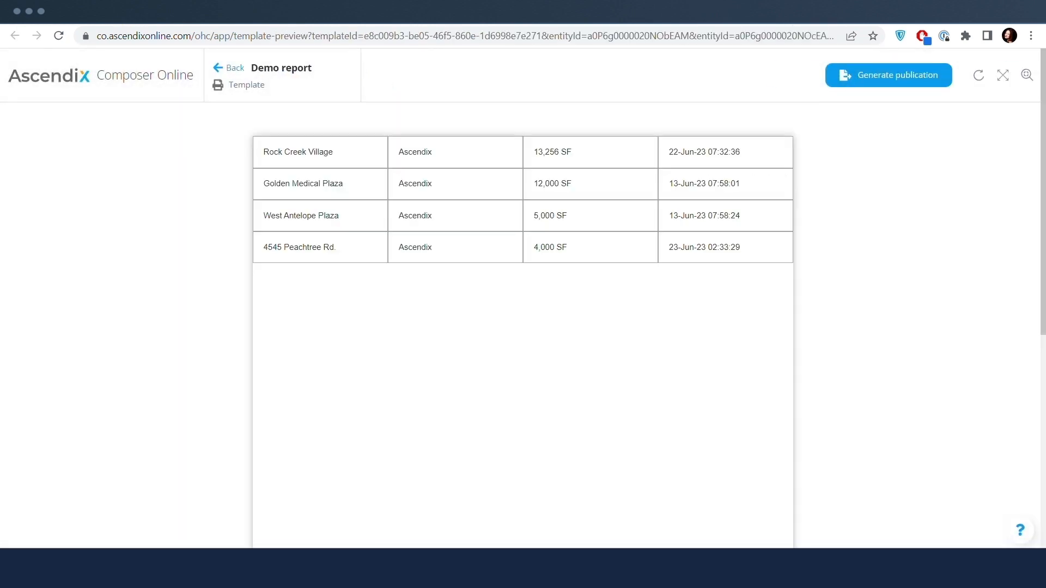
{"action": "left_click", "coordinate": [979, 75]}
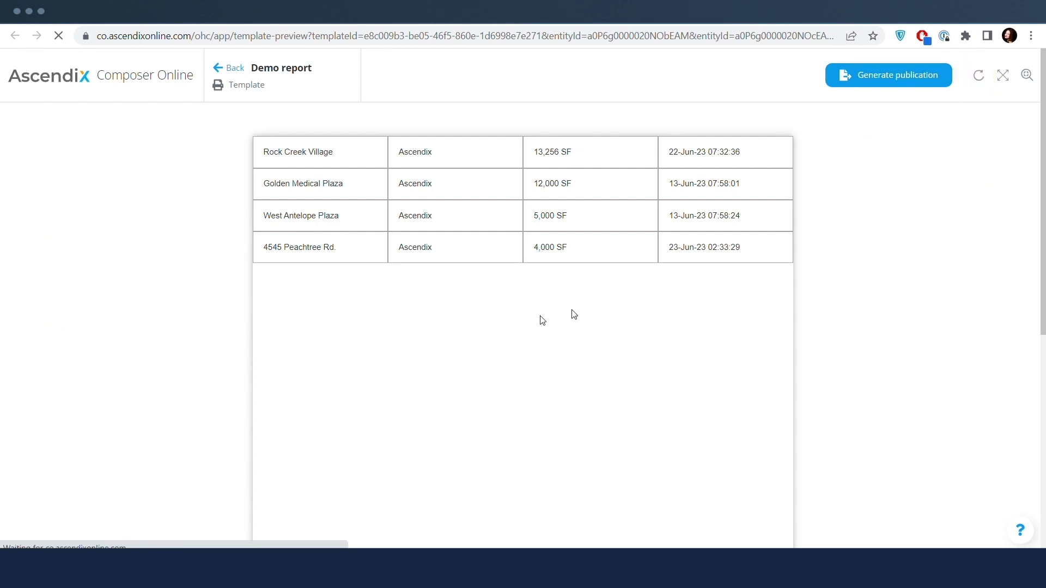
{"action": "left_click", "coordinate": [458, 154]}
{"action": "left_click", "coordinate": [458, 247]}
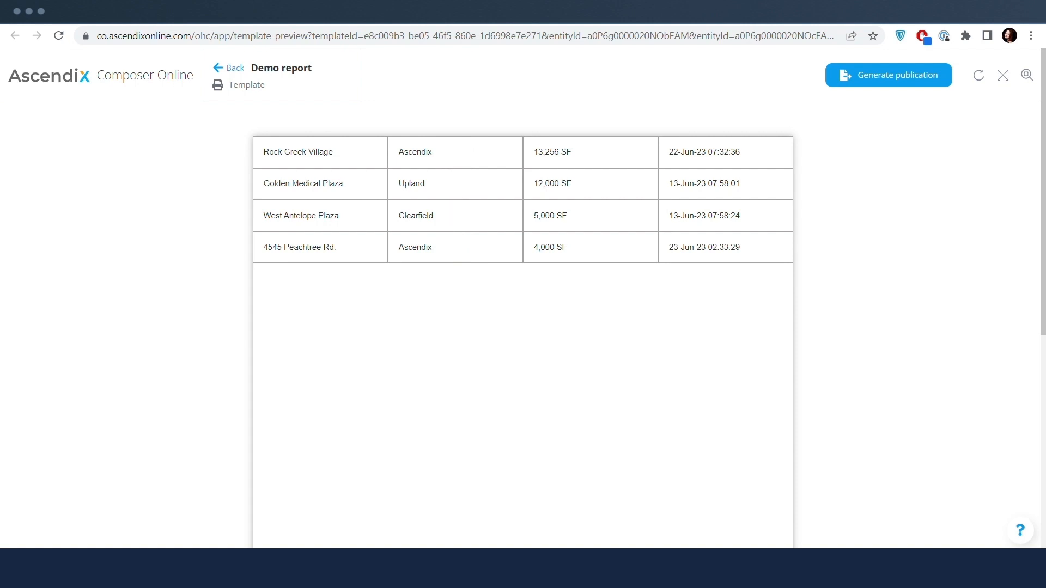
- Set the City condition's operator to does not contain, save the condition and template, and check the City column in the refreshed preview
{"action": "left_click", "coordinate": [490, 262]}
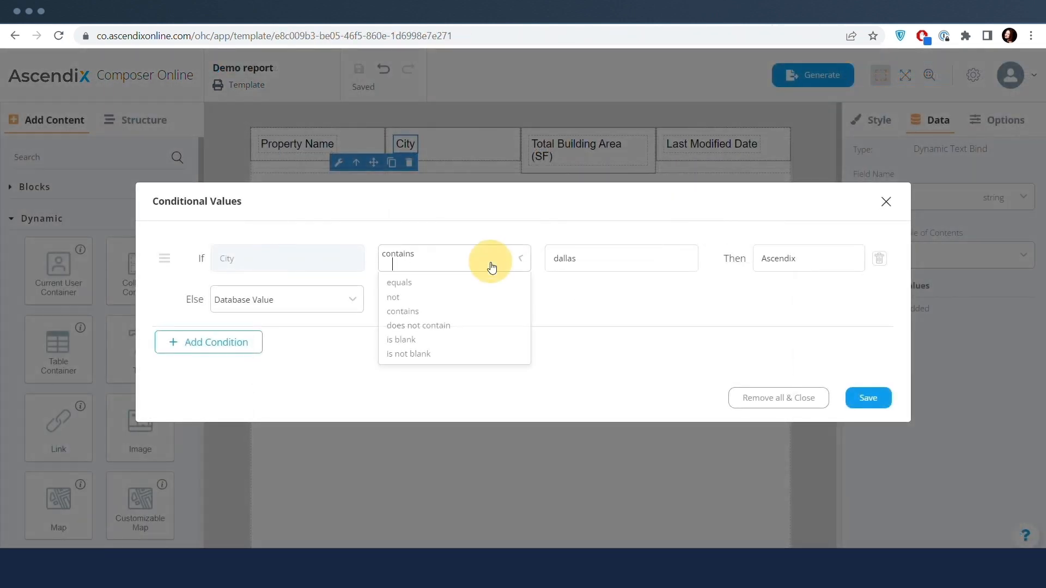
{"action": "left_click", "coordinate": [441, 325]}
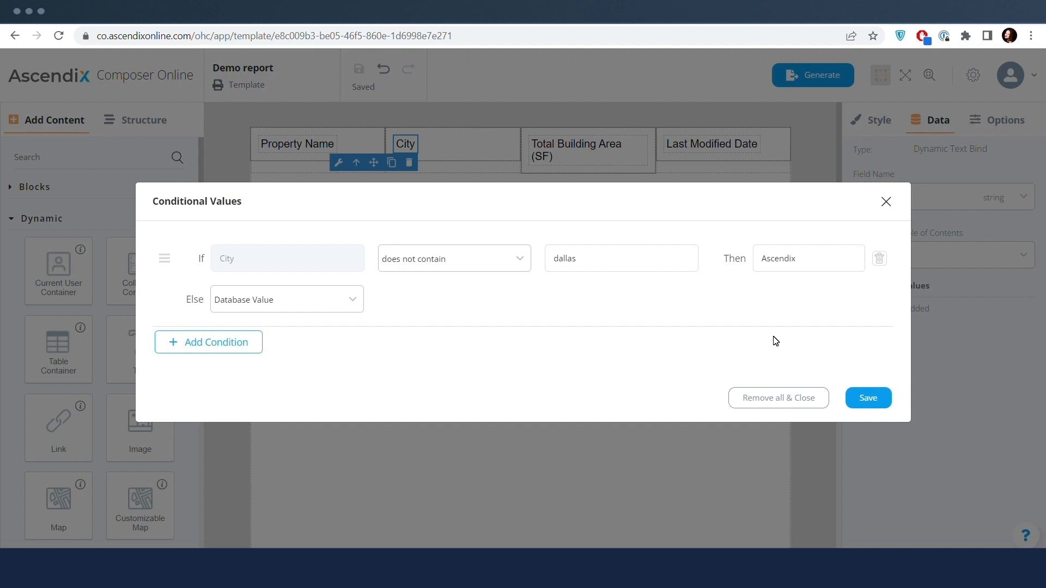
{"action": "left_click", "coordinate": [868, 398]}
{"action": "left_click", "coordinate": [359, 69]}
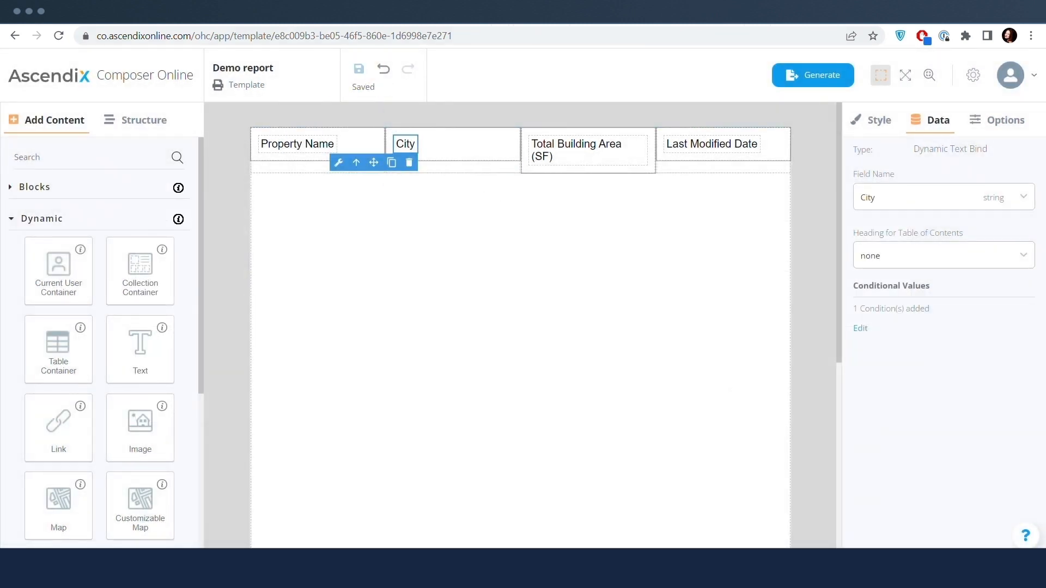
{"action": "left_click", "coordinate": [785, 73]}
{"action": "left_click", "coordinate": [977, 79]}
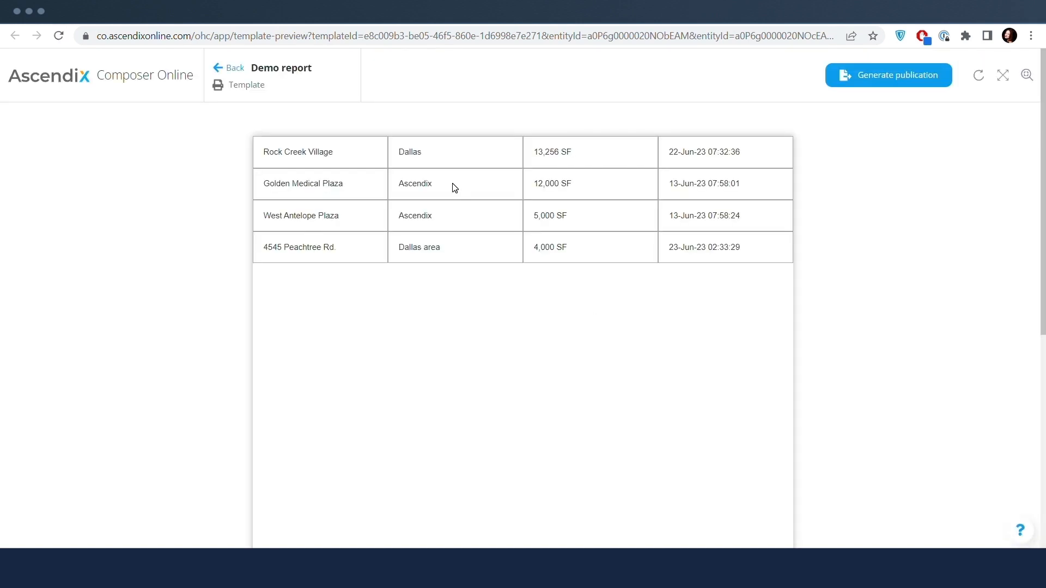
{"action": "left_click", "coordinate": [455, 188]}
{"action": "left_click", "coordinate": [454, 217]}
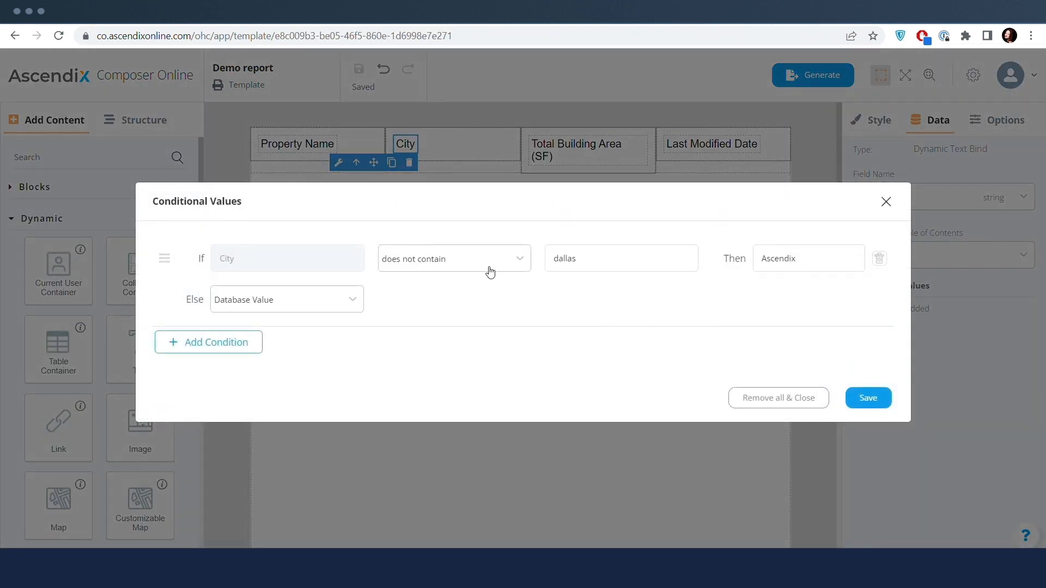
- Set the City condition's operator to is blank, save the condition and template, and refresh the preview
{"action": "left_click", "coordinate": [492, 265]}
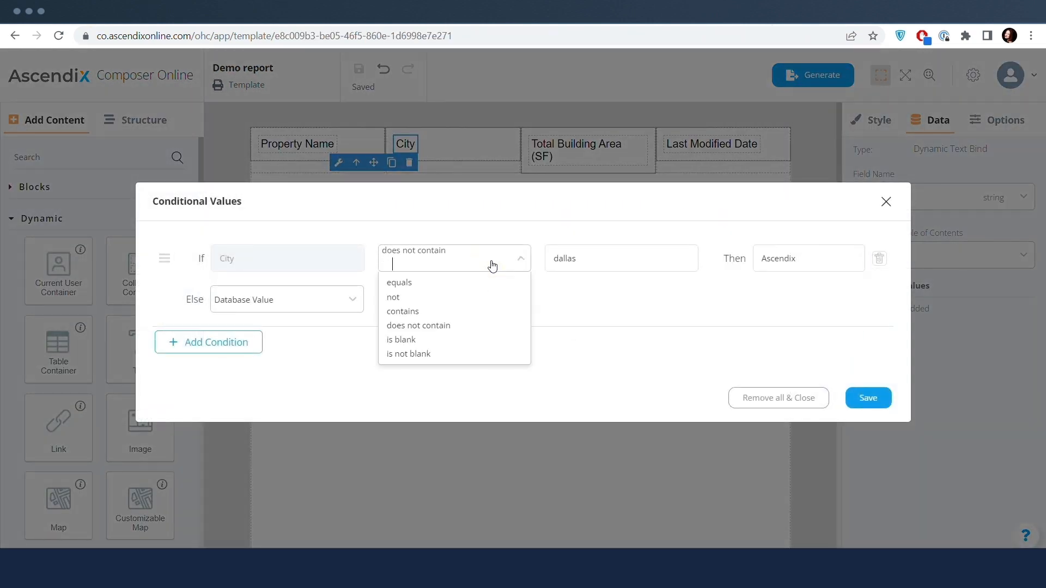
{"action": "left_click", "coordinate": [455, 340]}
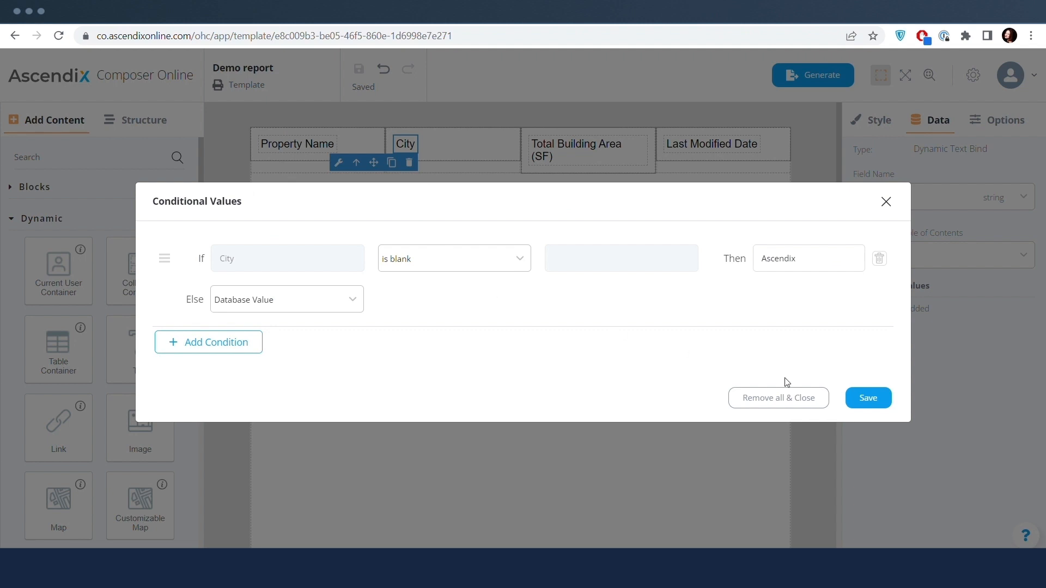
{"action": "left_click", "coordinate": [869, 398]}
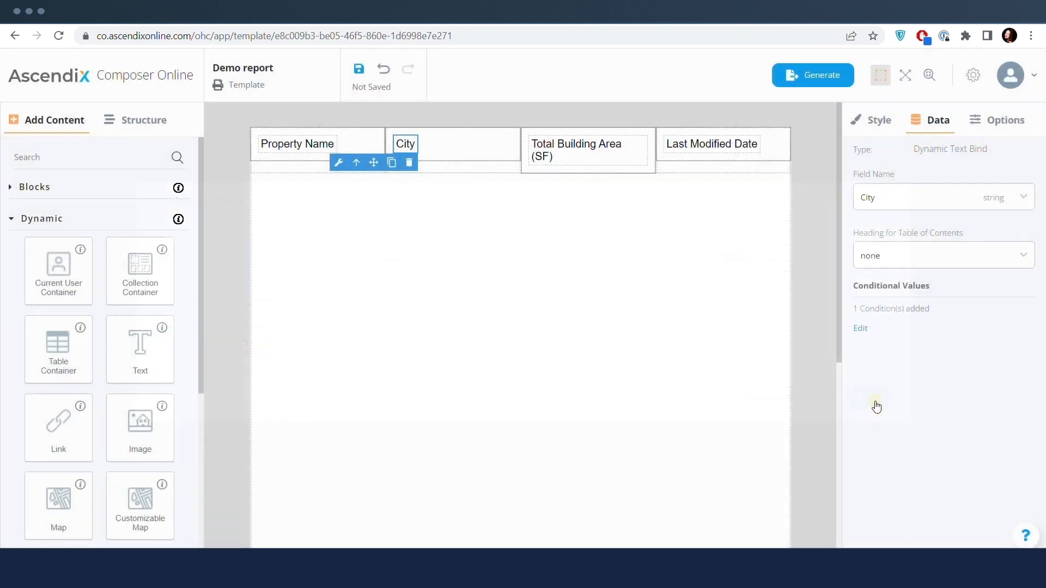
{"action": "left_click", "coordinate": [359, 69]}
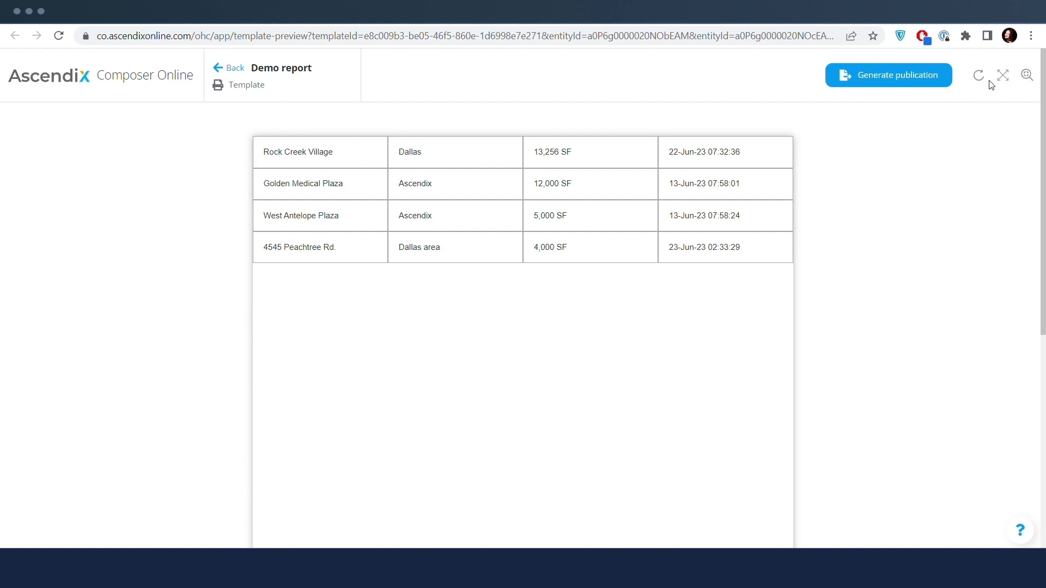
{"action": "left_click", "coordinate": [978, 75]}
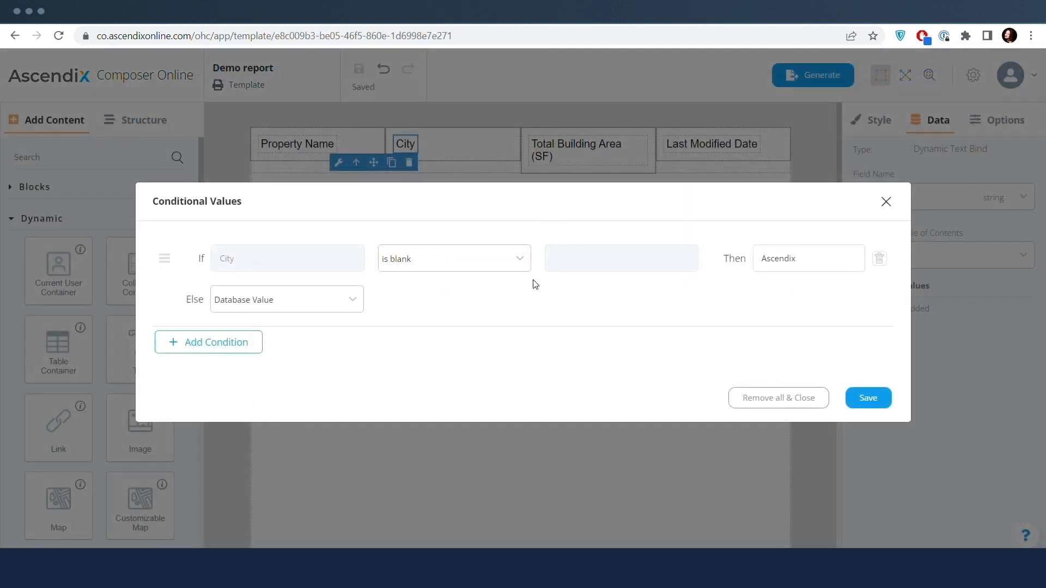
- Set the City condition's operator to is not blank, save the condition and template, and refresh the preview
{"action": "left_click", "coordinate": [509, 259]}
{"action": "left_click", "coordinate": [468, 349]}
{"action": "left_click", "coordinate": [867, 399]}
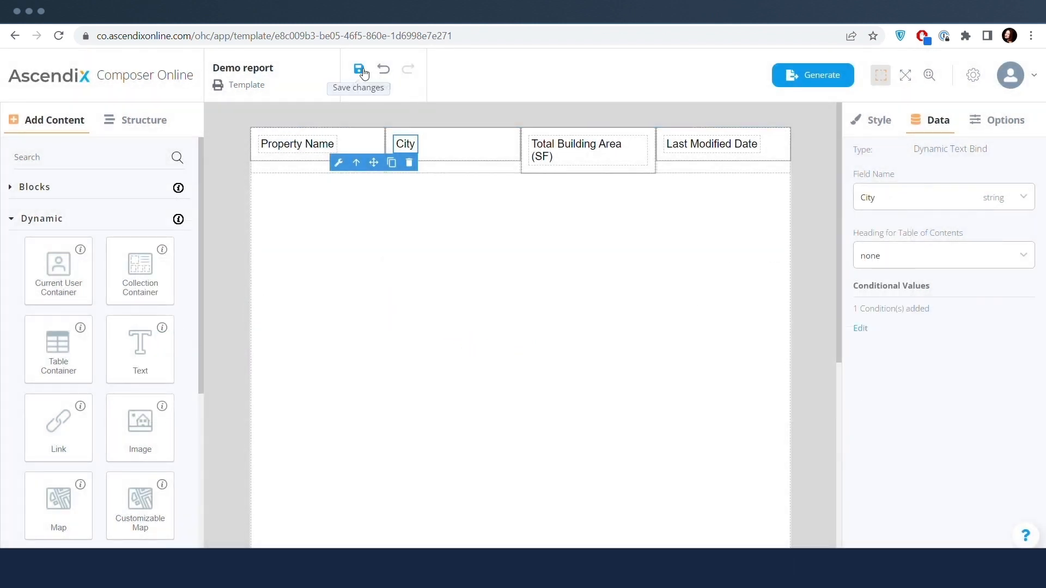
{"action": "left_click", "coordinate": [364, 73]}
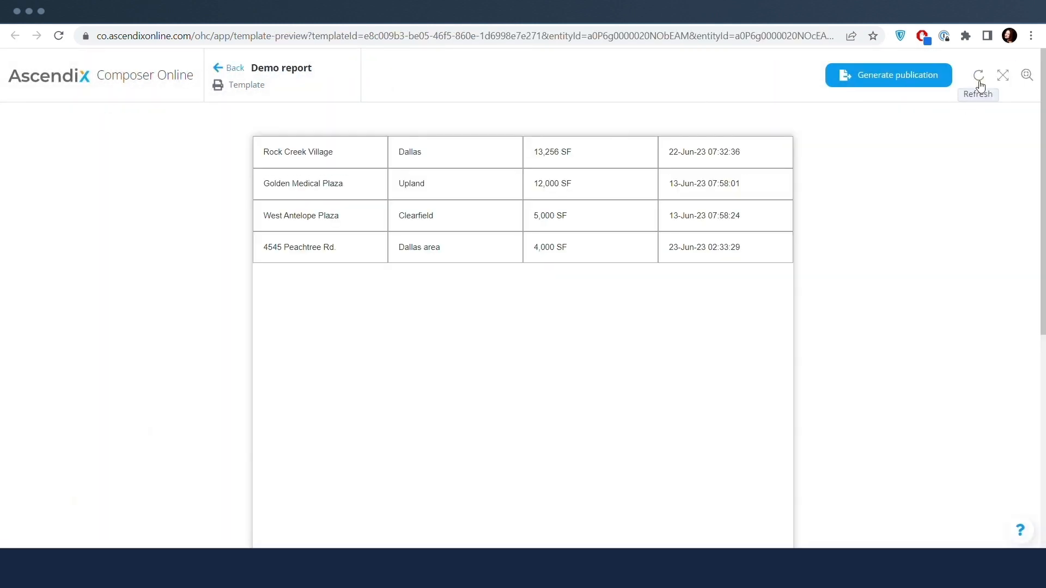
{"action": "left_click", "coordinate": [979, 82]}
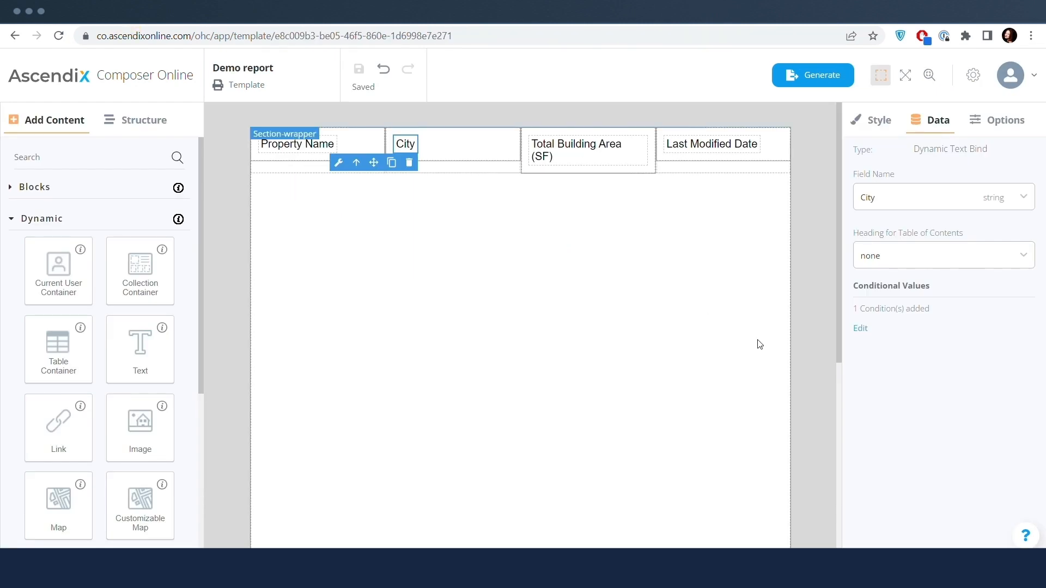
- Add a condition to the Total Building Area (SF) field that shows Ascendix when the value = 5000
{"action": "left_click", "coordinate": [564, 158]}
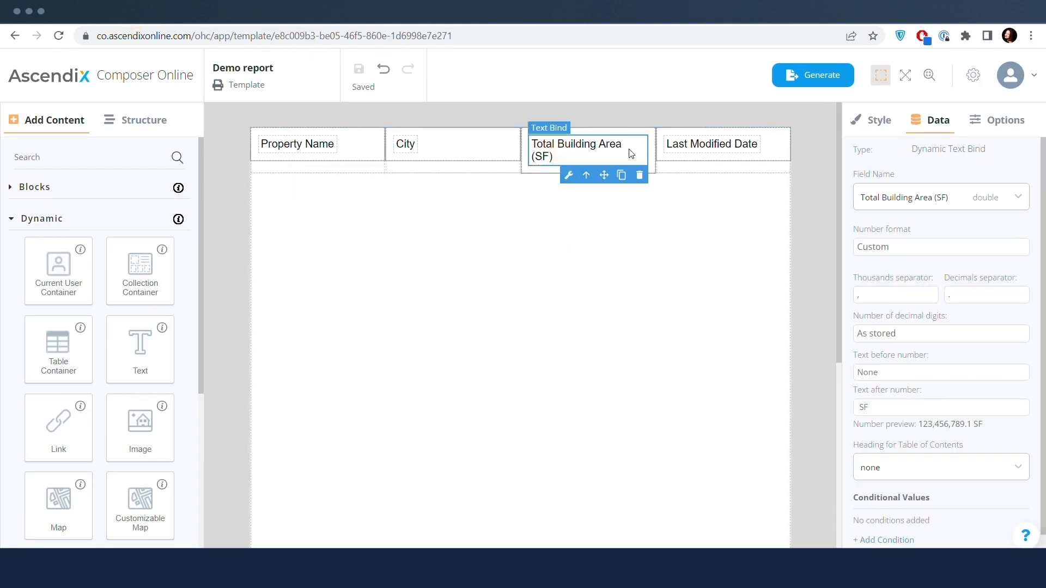
{"action": "left_click", "coordinate": [884, 540]}
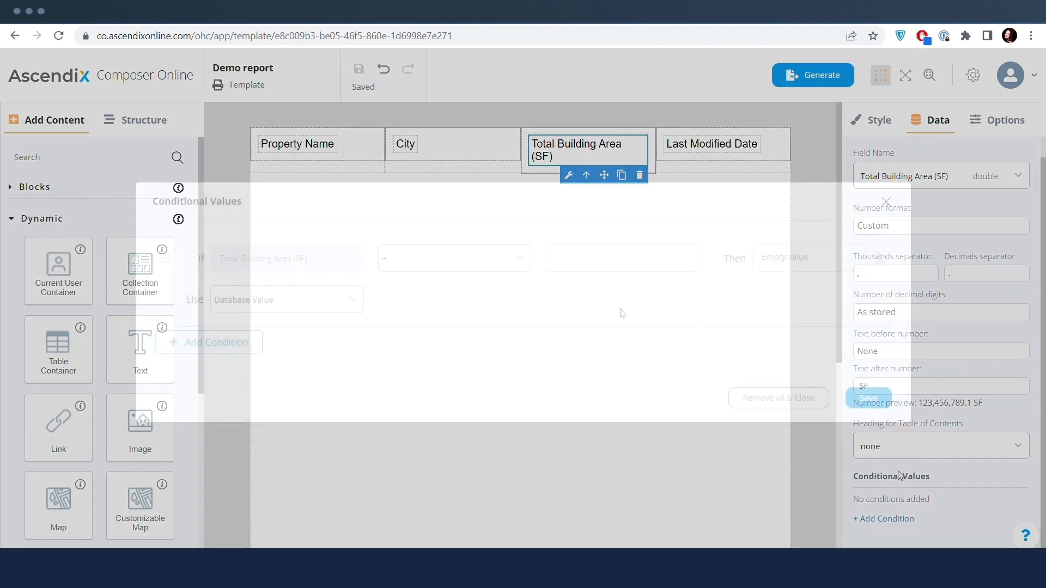
{"action": "left_click", "coordinate": [497, 270]}
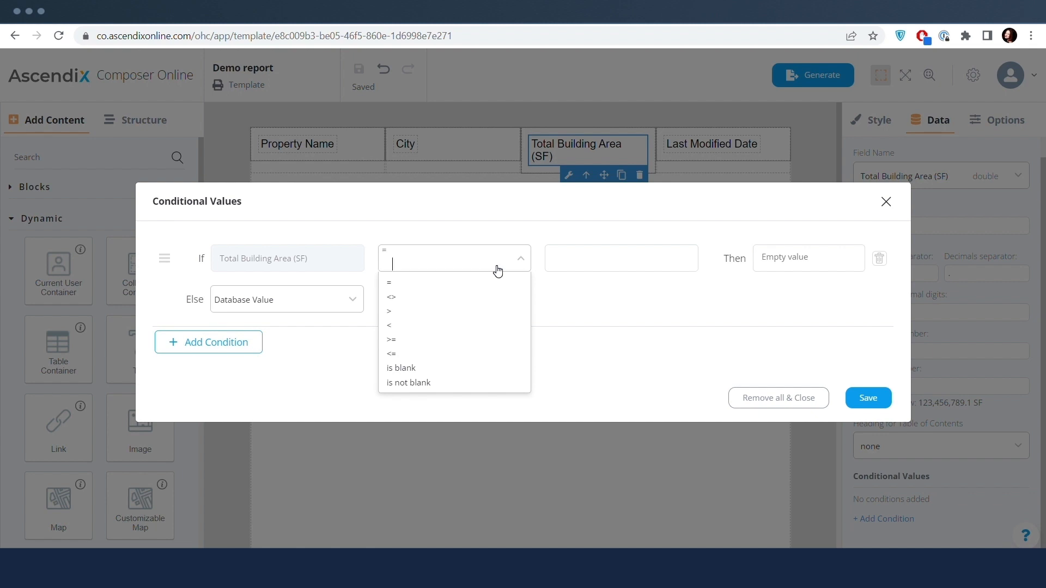
{"action": "left_click", "coordinate": [495, 283]}
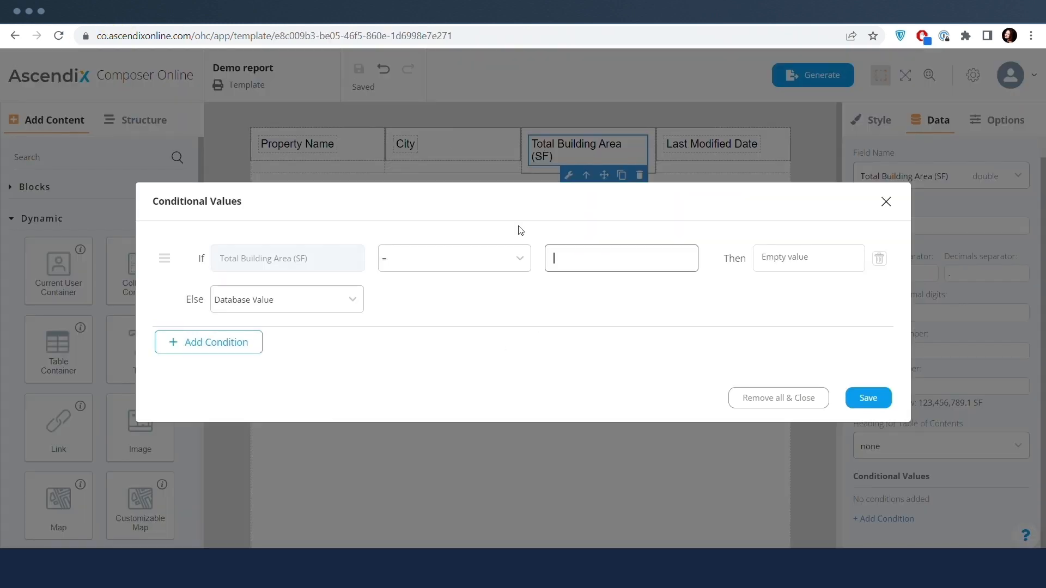
{"action": "type", "text": "5000"}
{"action": "left_click", "coordinate": [777, 259]}
{"action": "type", "text": "Ascendix"}
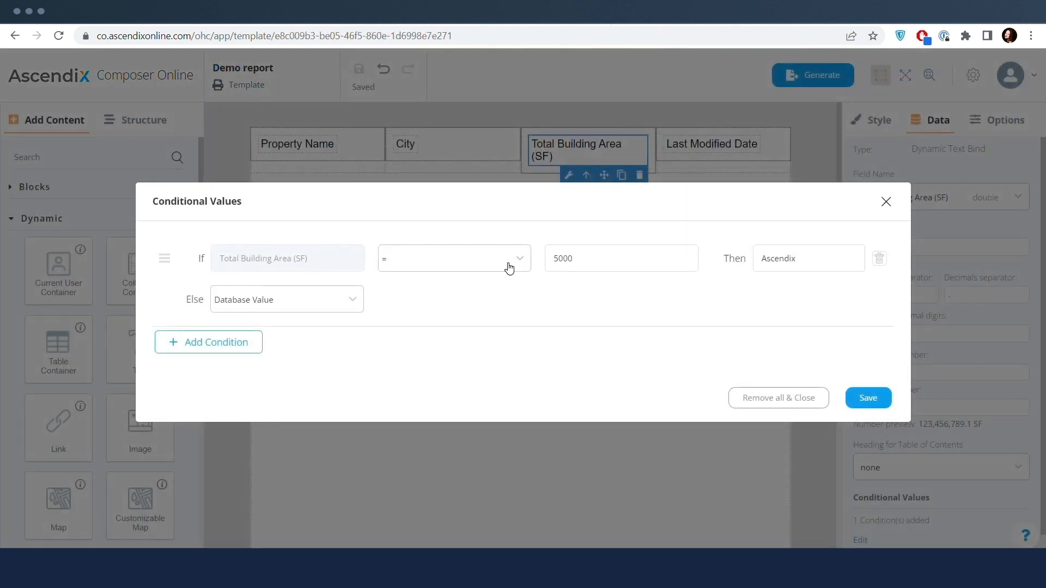
- Try the <> operator in the Total Building Area (SF) condition, and replace it with > and save the condition
{"action": "left_click", "coordinate": [508, 267]}
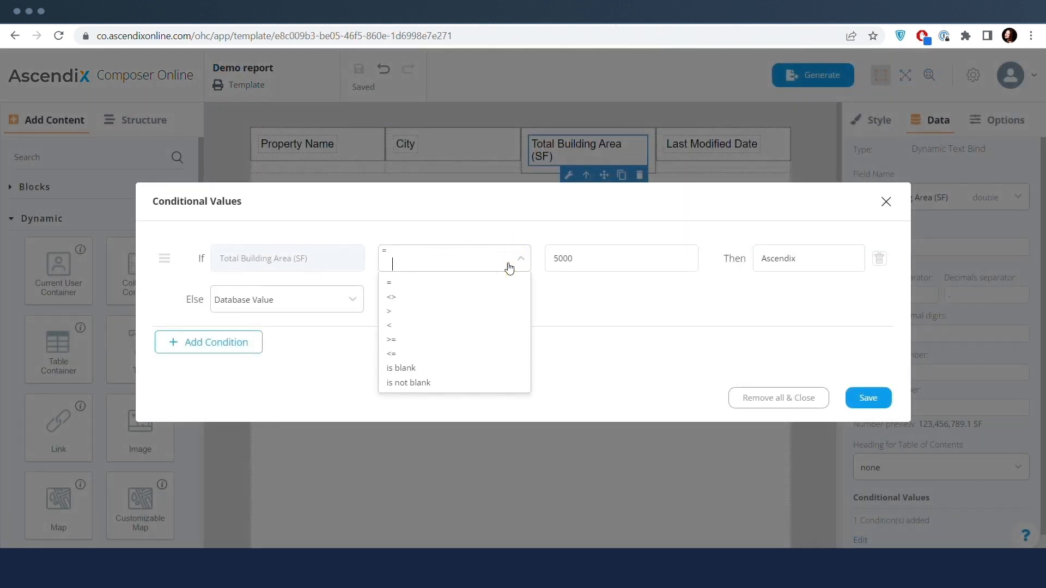
{"action": "left_click", "coordinate": [480, 299]}
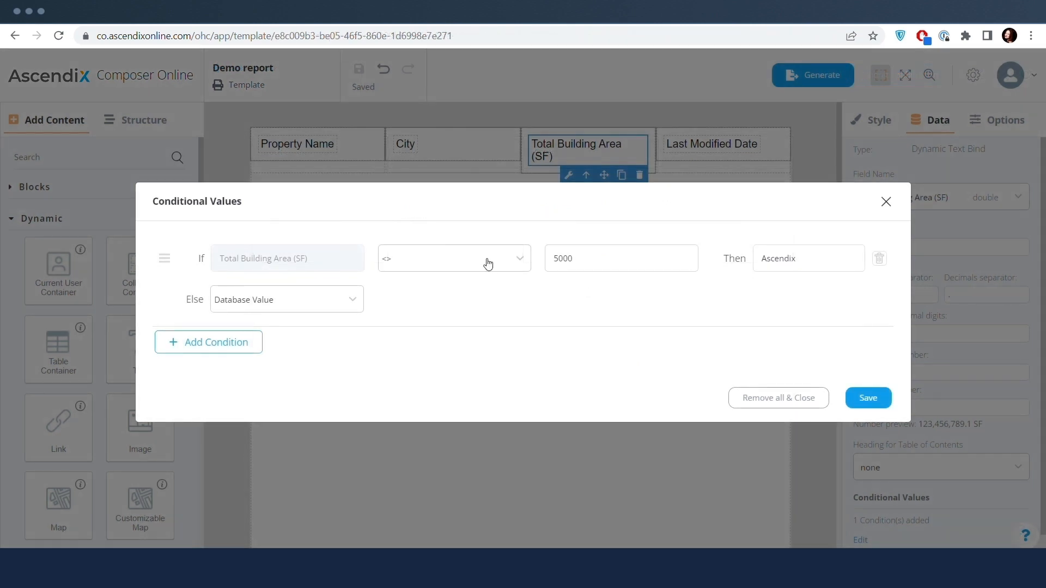
{"action": "left_click", "coordinate": [486, 260]}
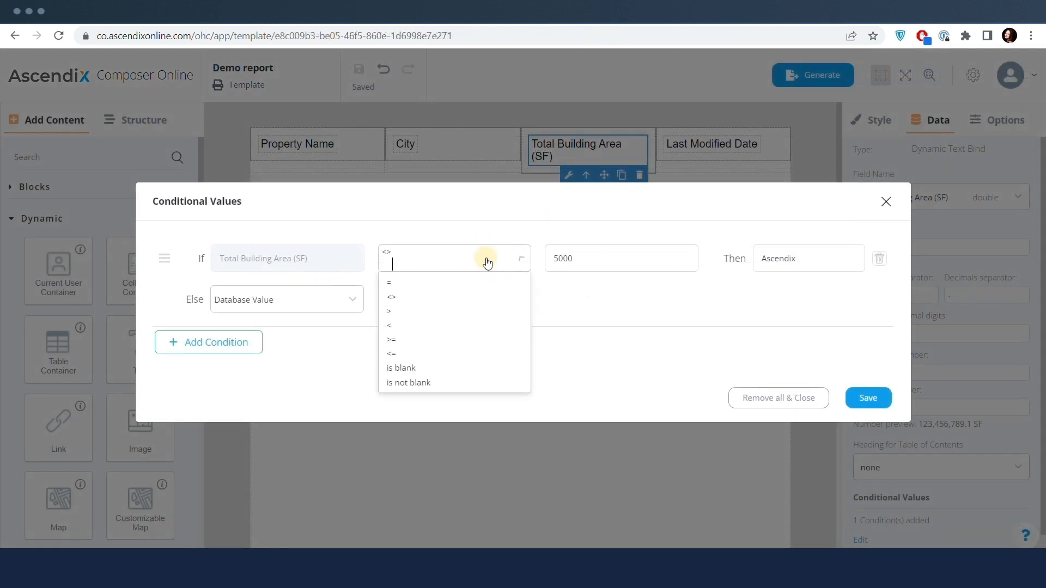
{"action": "left_click", "coordinate": [443, 311]}
{"action": "left_click", "coordinate": [867, 398]}
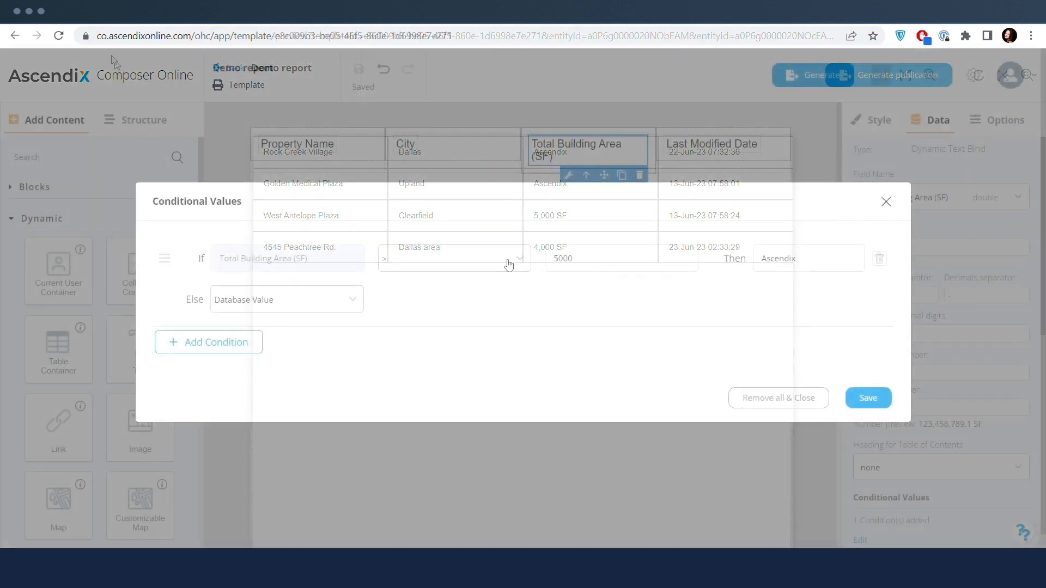
- Set the Total Building Area (SF) condition's operator to <, save the condition, and check the area column in the preview
{"action": "left_click", "coordinate": [507, 259]}
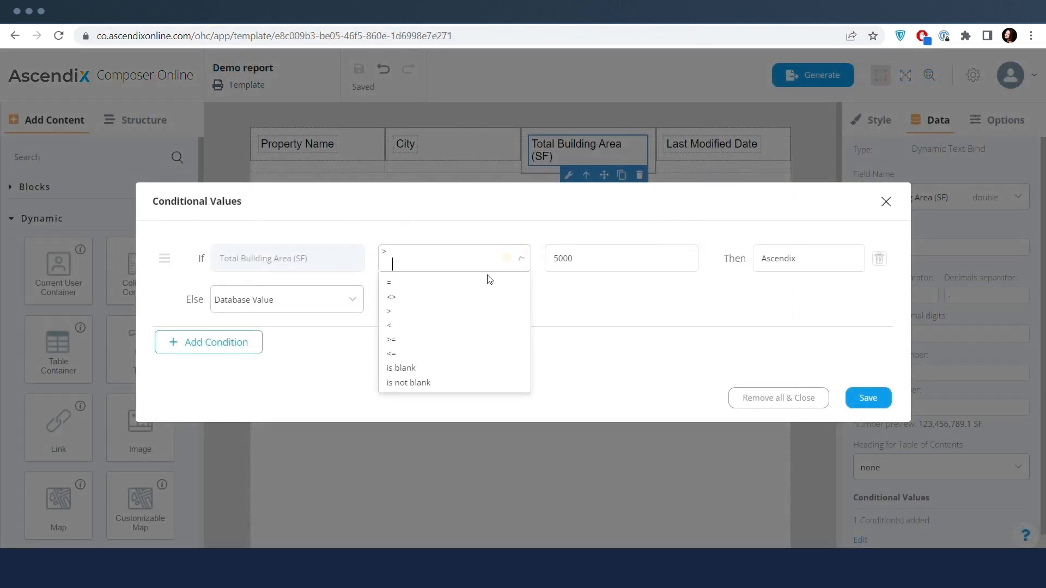
{"action": "left_click", "coordinate": [451, 327]}
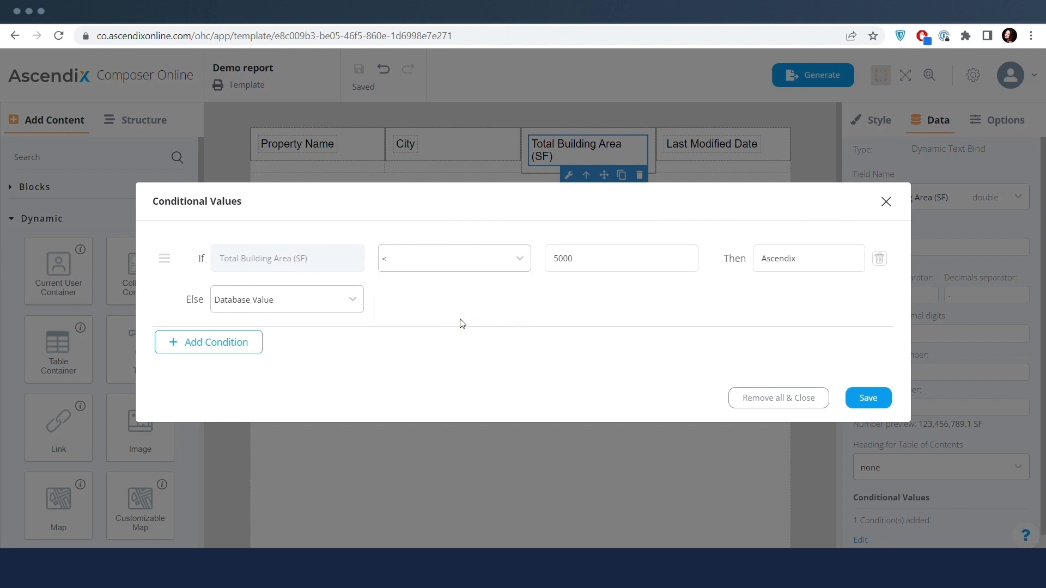
{"action": "left_click", "coordinate": [868, 398]}
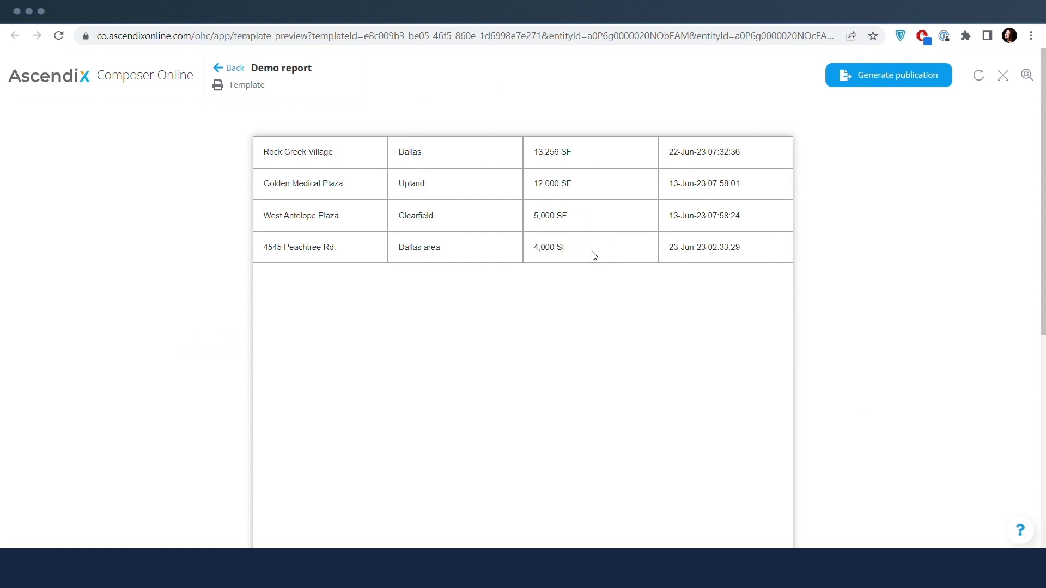
{"action": "left_click", "coordinate": [594, 254]}
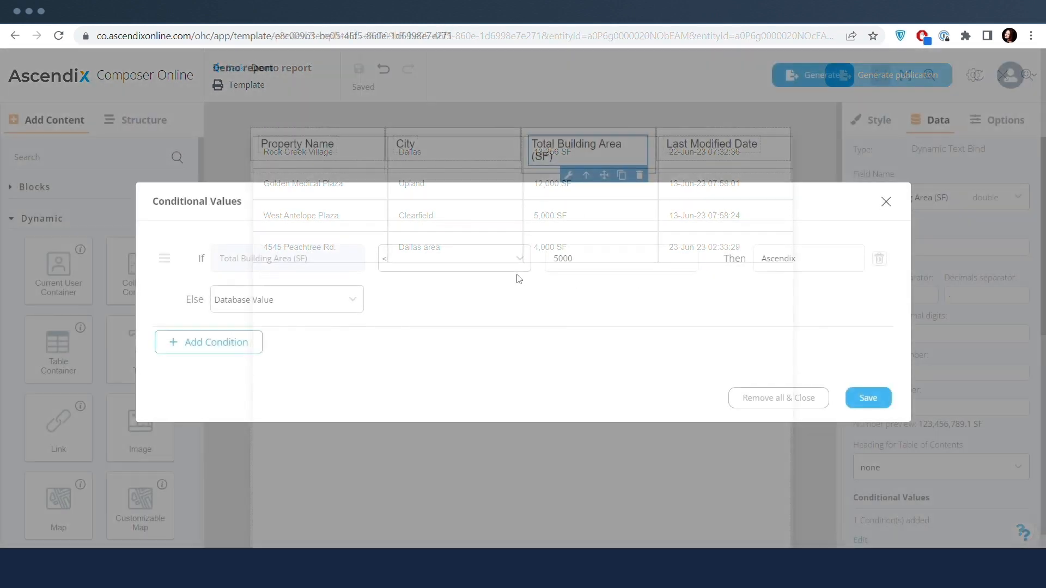
- Set the Total Building Area (SF) condition's operator to >= and check the area column in the preview
{"action": "left_click", "coordinate": [517, 267]}
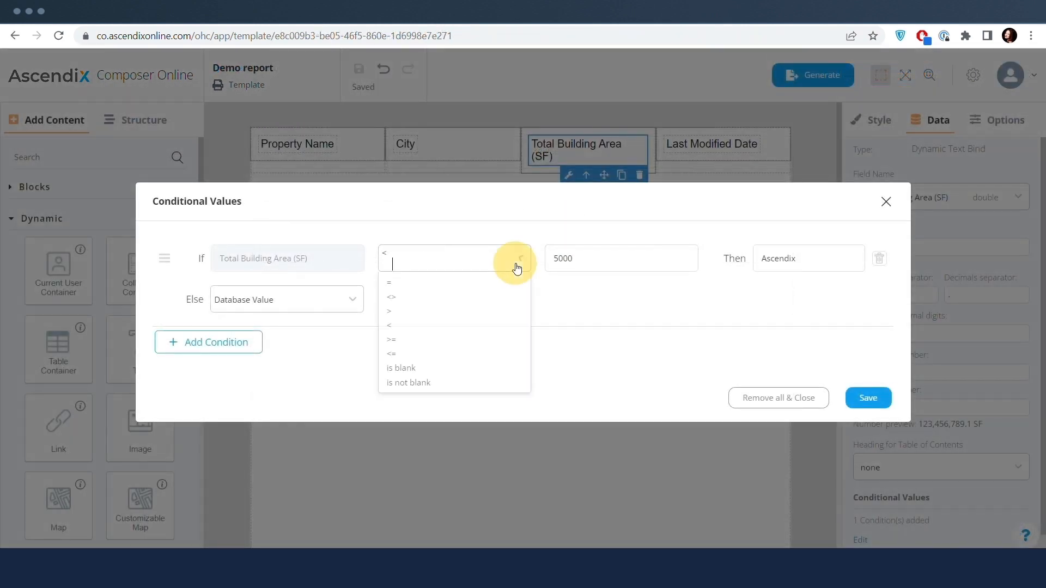
{"action": "left_click", "coordinate": [447, 344]}
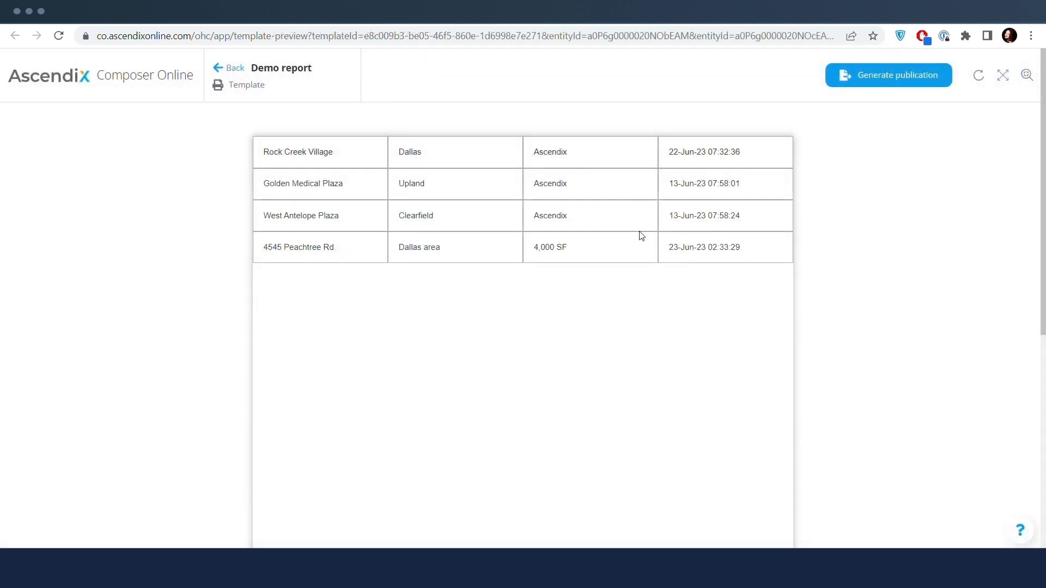
{"action": "left_click", "coordinate": [597, 215]}
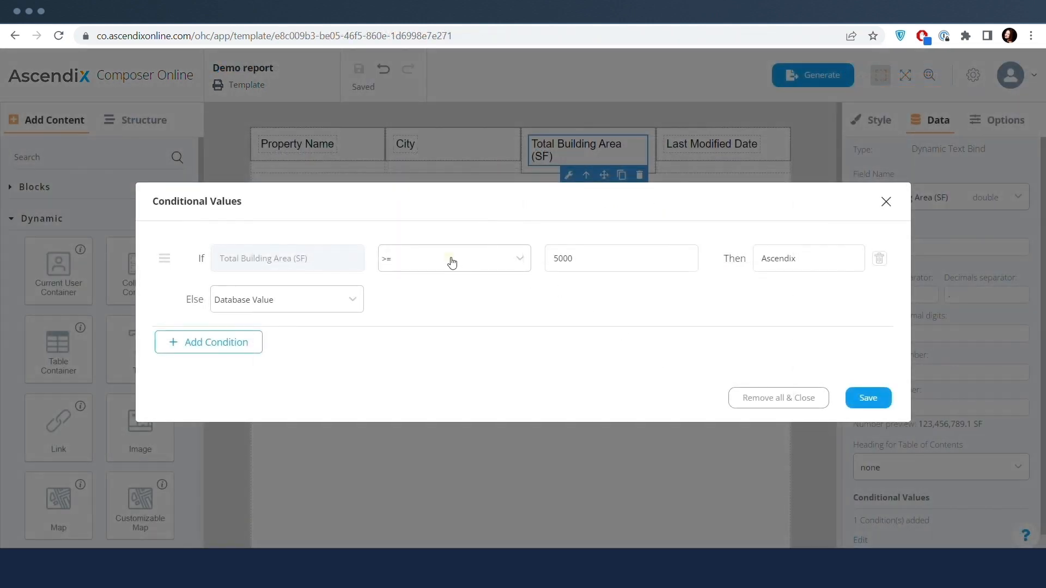
- Set the Total Building Area (SF) condition's operator to <= and compare the rows of the area column in the preview
{"action": "left_click", "coordinate": [450, 262]}
{"action": "left_click", "coordinate": [434, 355]}
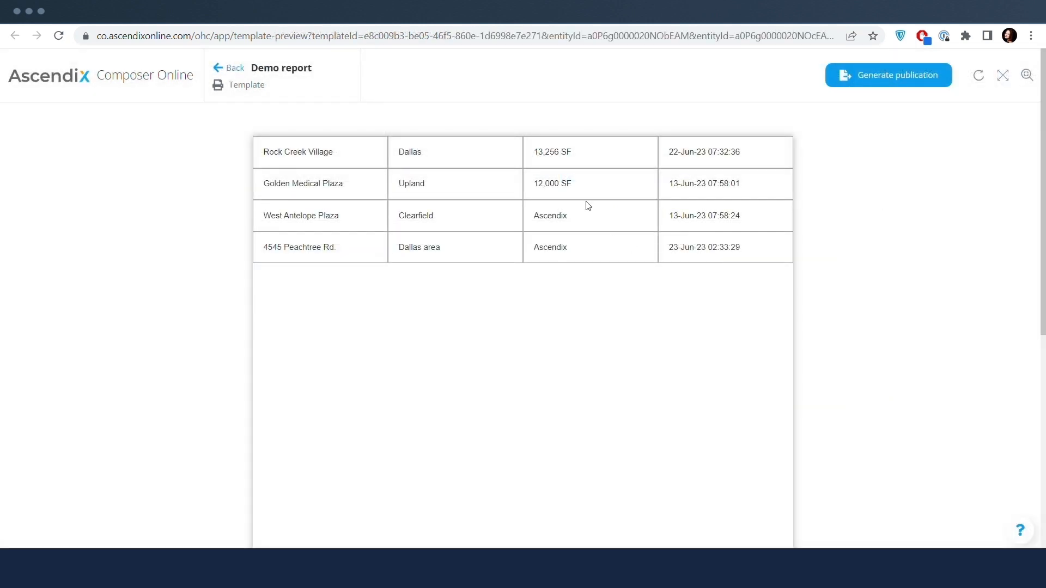
{"action": "left_click", "coordinate": [586, 205]}
{"action": "left_click", "coordinate": [599, 238]}
{"action": "left_click", "coordinate": [583, 208]}
{"action": "left_click", "coordinate": [594, 253]}
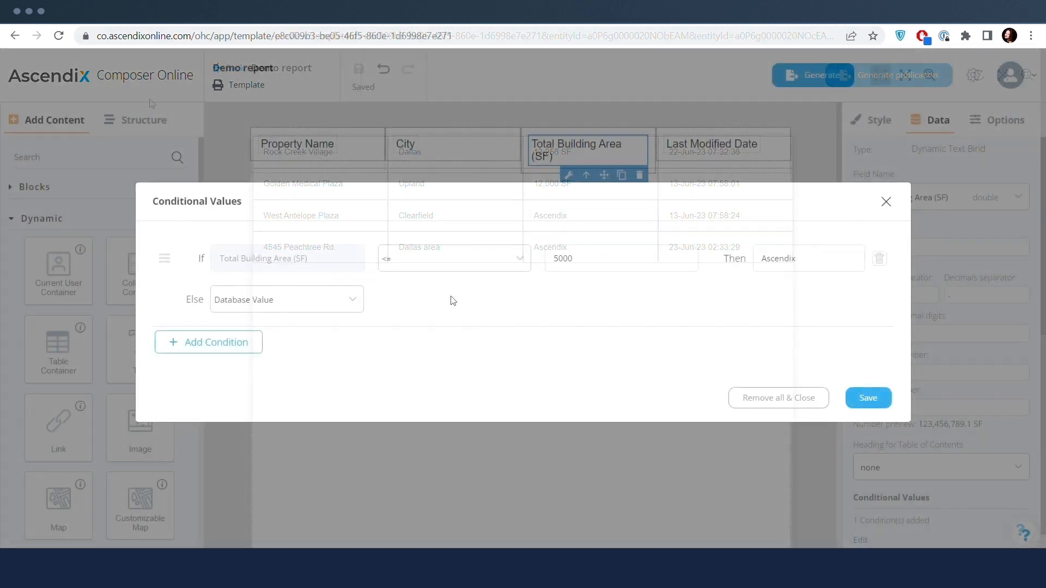
- Try the is blank operator in the Total Building Area (SF) condition, and replace it with is not blank
{"action": "left_click", "coordinate": [449, 261]}
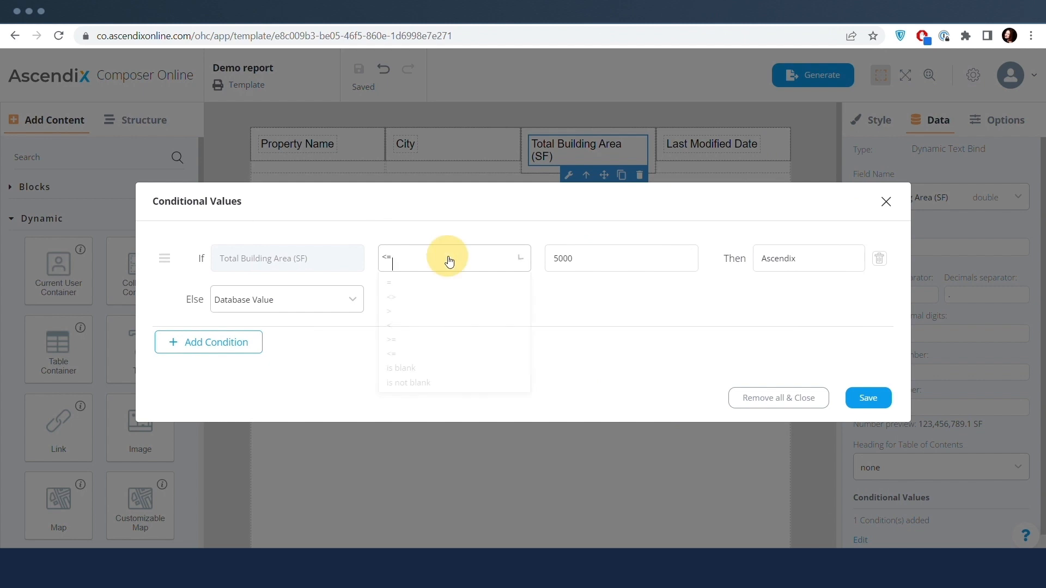
{"action": "left_click", "coordinate": [438, 370]}
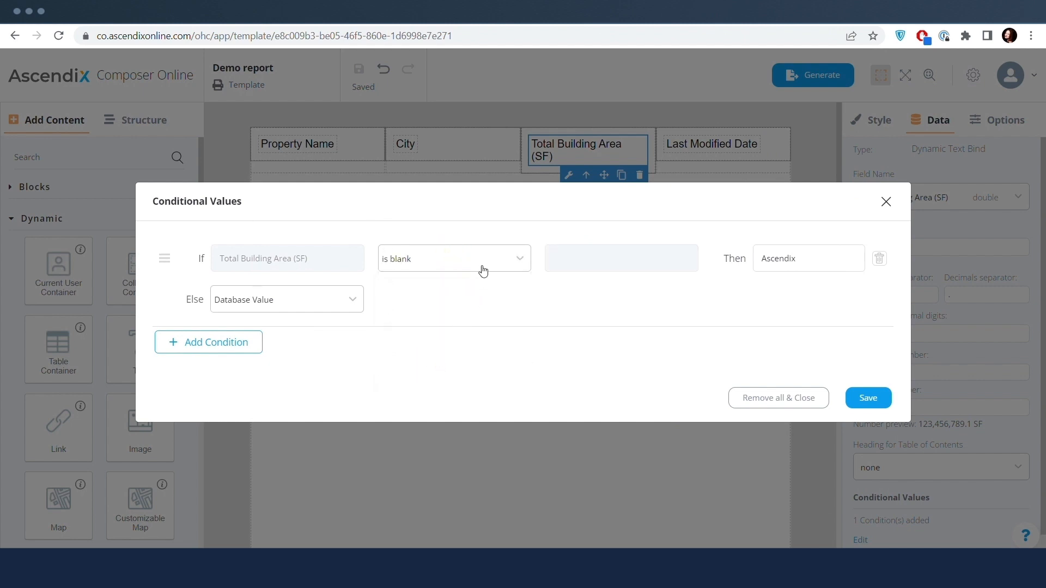
{"action": "left_click", "coordinate": [482, 265]}
{"action": "left_click", "coordinate": [423, 383]}
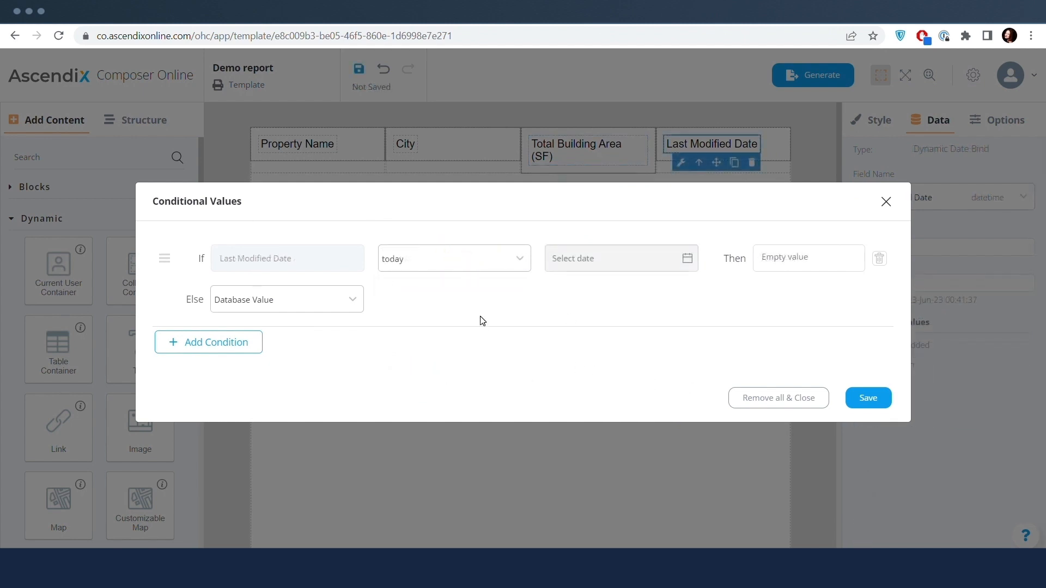
- Make the Last Modified Date condition show Ascendix when the date is today, and check today's date in the system calendar
{"action": "left_click", "coordinate": [492, 262]}
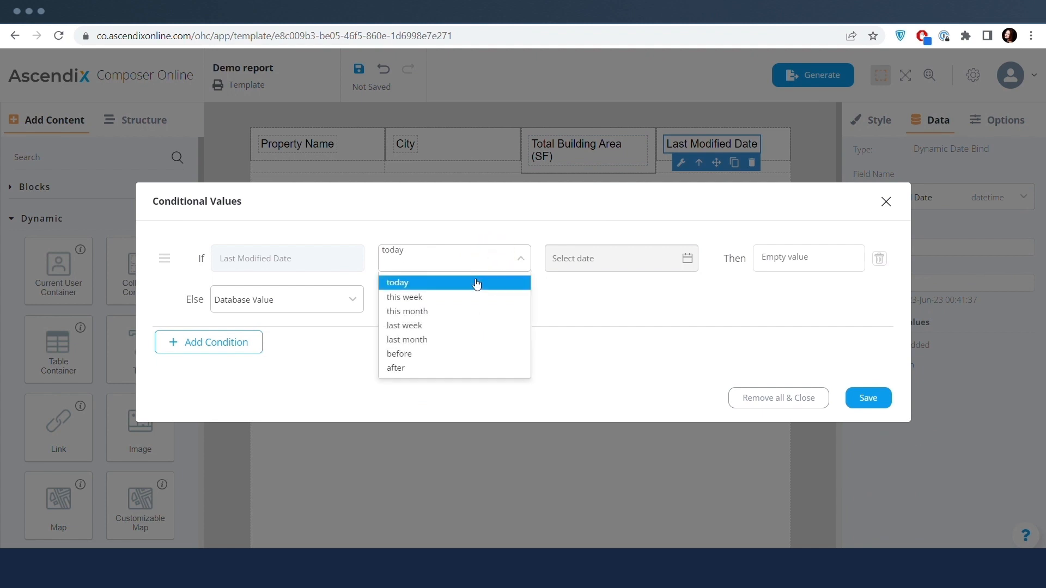
{"action": "left_click", "coordinate": [475, 285]}
{"action": "left_click", "coordinate": [793, 260]}
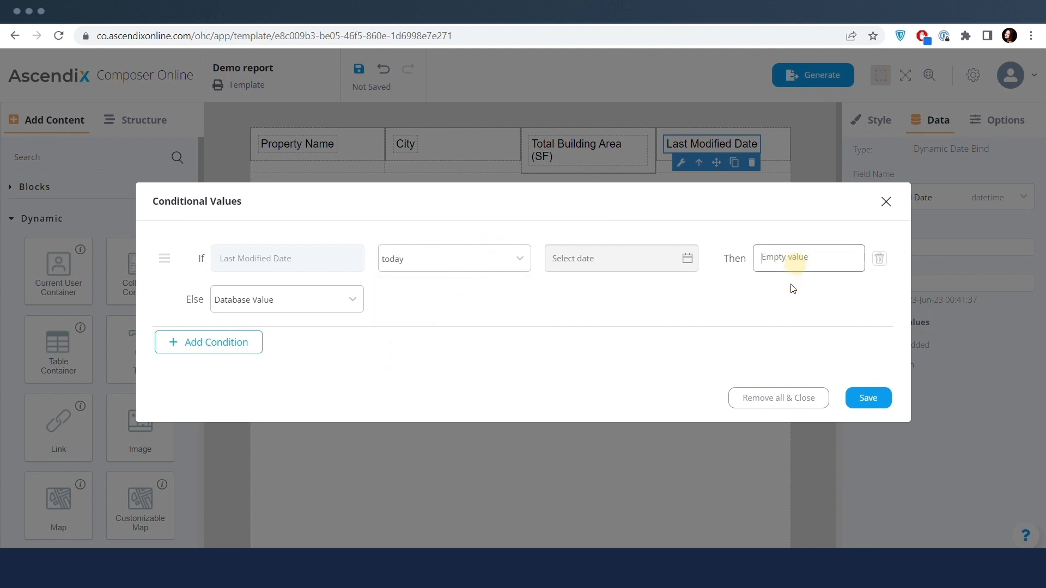
{"action": "type", "text": "Ascend"}
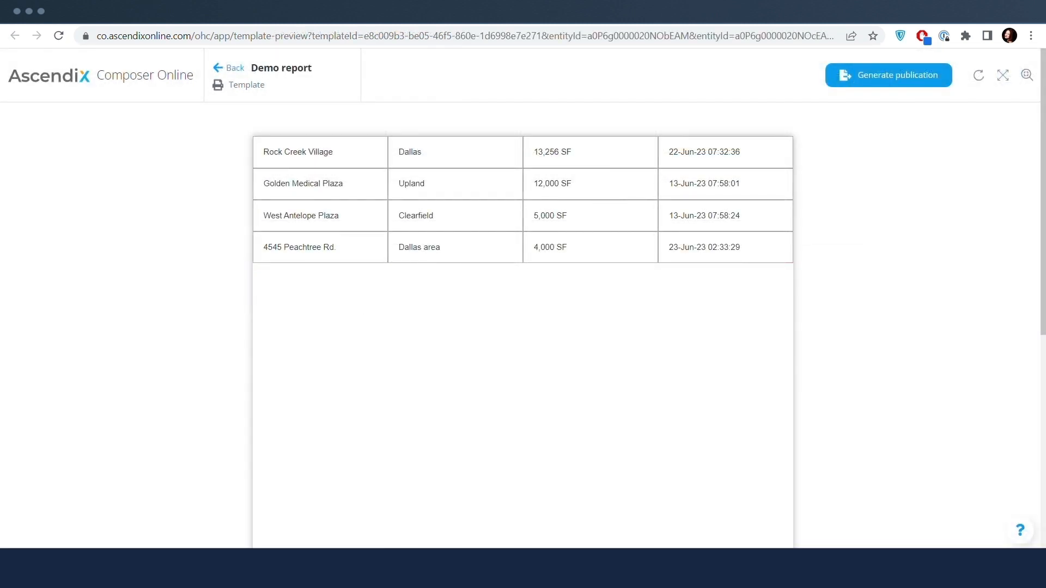
{"action": "key", "text": "super+n"}
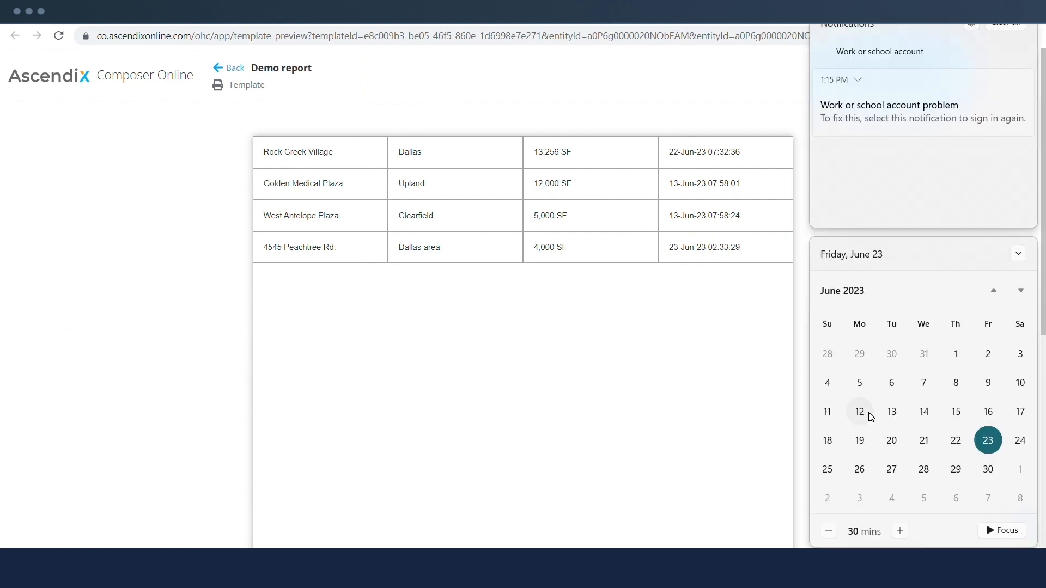
{"action": "left_click", "coordinate": [690, 348]}
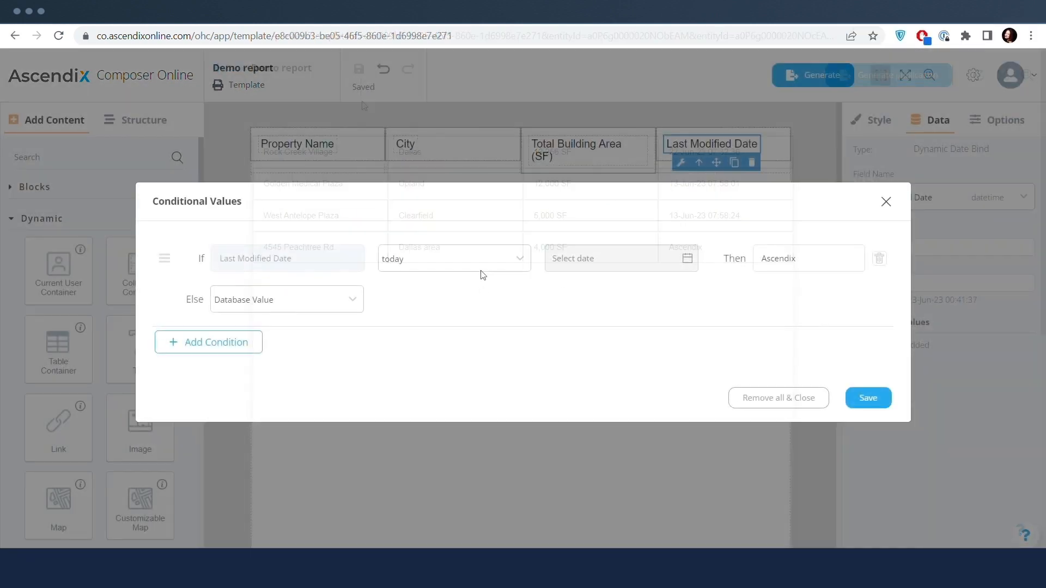
- Set the Last Modified Date condition's operator to this week and compare the date column in the preview with the original dates
{"action": "left_click", "coordinate": [483, 263]}
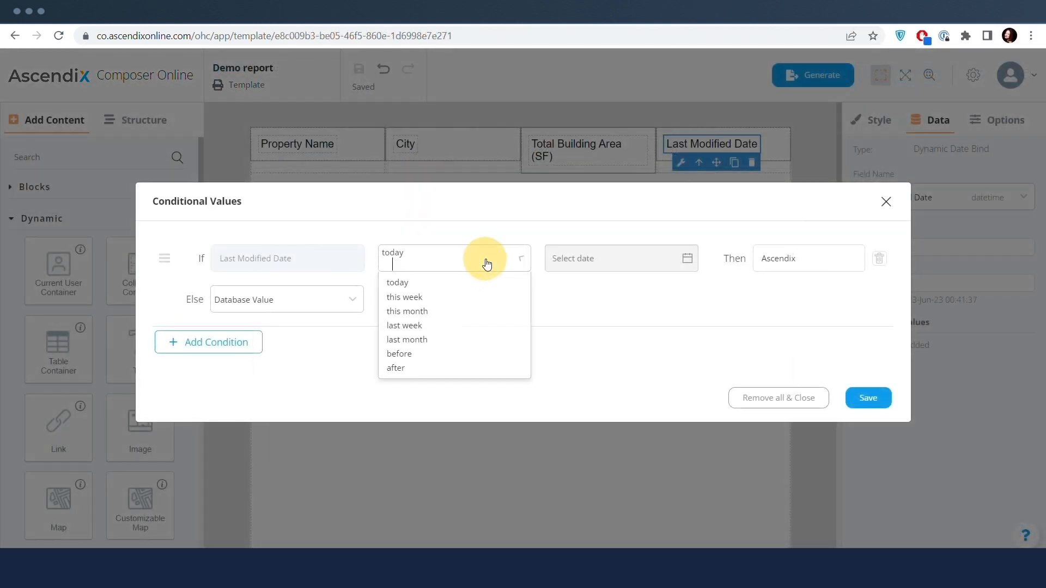
{"action": "left_click", "coordinate": [459, 298]}
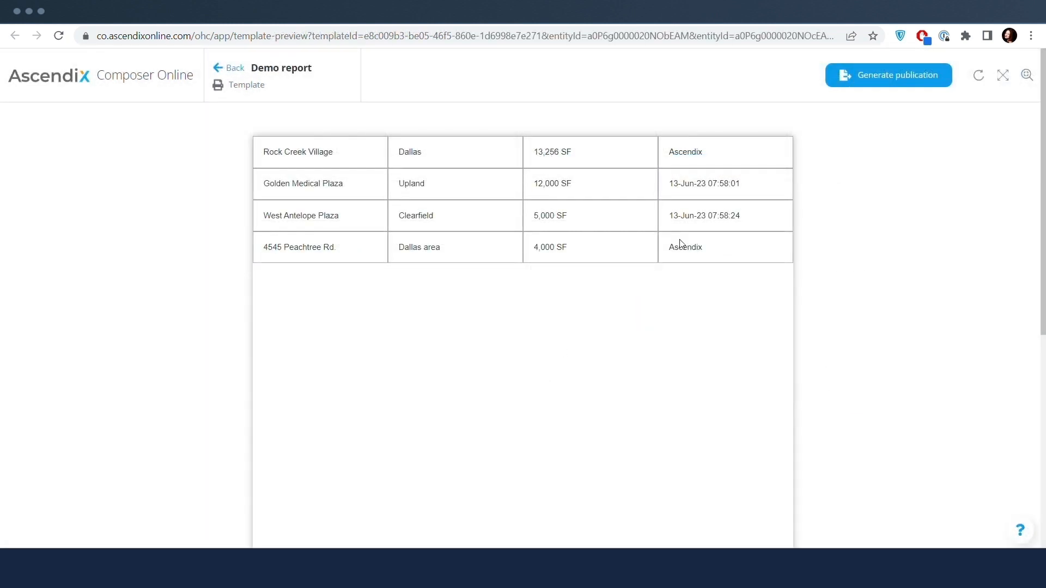
{"action": "left_click", "coordinate": [683, 244]}
{"action": "left_click", "coordinate": [699, 164]}
{"action": "left_click", "coordinate": [685, 150]}
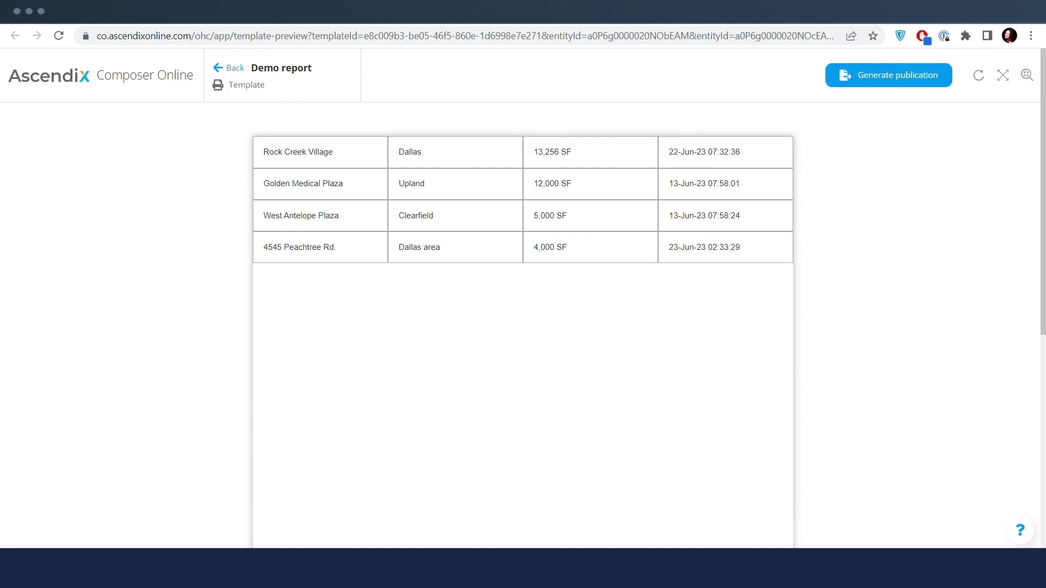
{"action": "left_click", "coordinate": [704, 248]}
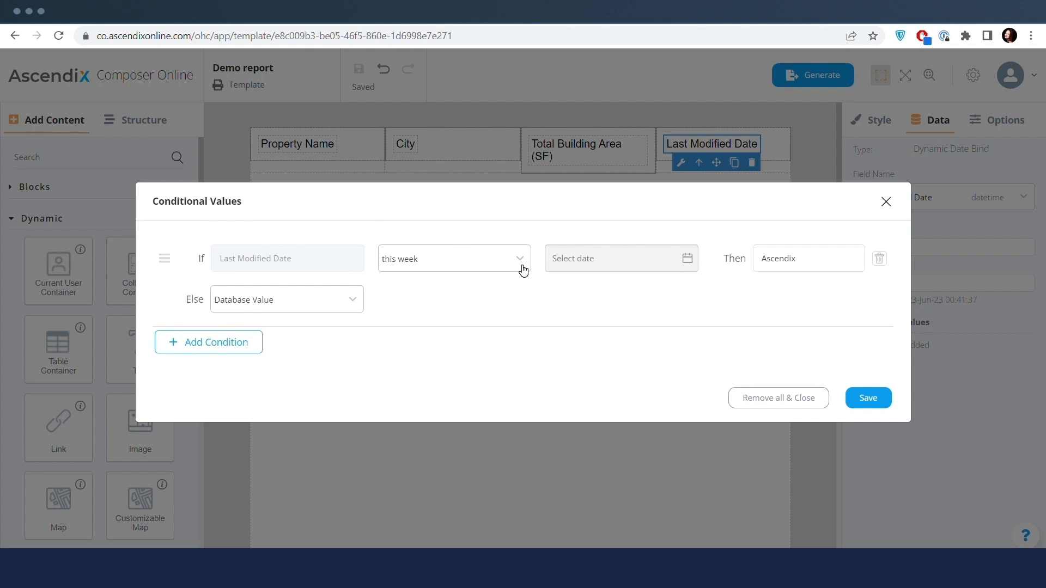
- Set the Last Modified Date condition's operator to this month and check all four rows of the date column against their original dates
{"action": "left_click", "coordinate": [523, 271]}
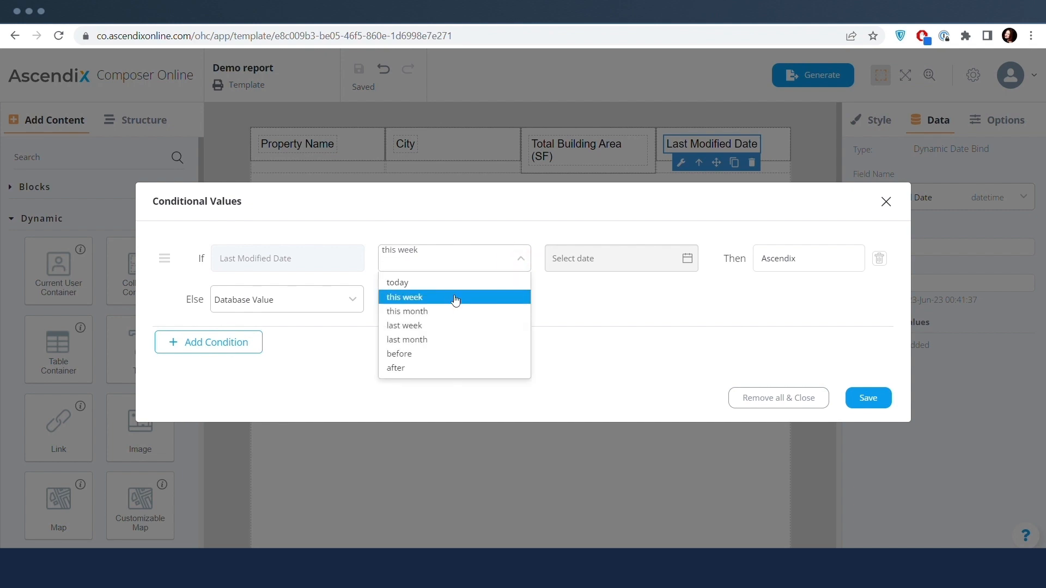
{"action": "left_click", "coordinate": [447, 313]}
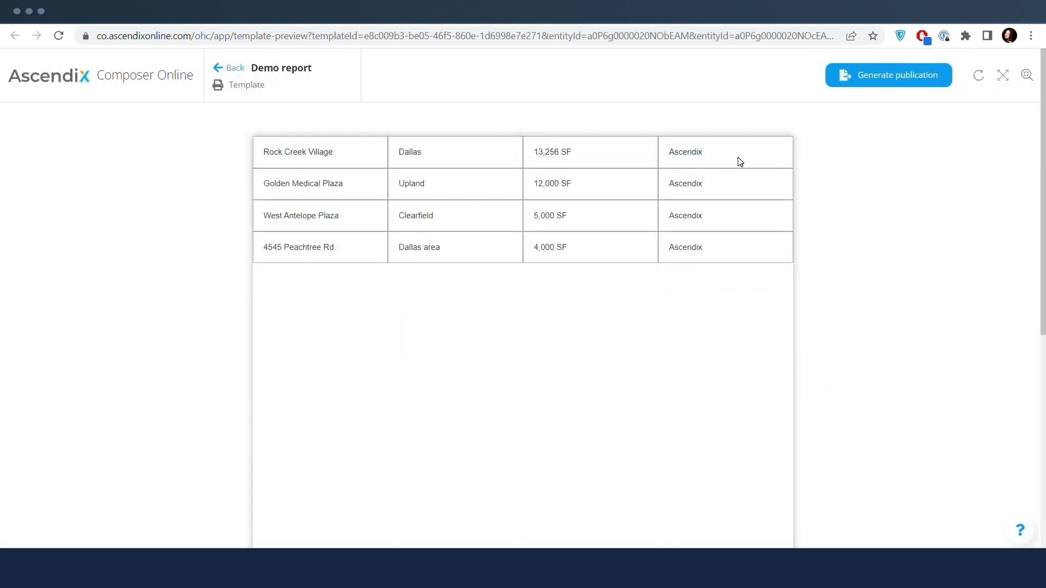
{"action": "left_click", "coordinate": [738, 157]}
{"action": "left_click", "coordinate": [735, 182]}
{"action": "left_click", "coordinate": [735, 214]}
{"action": "left_click", "coordinate": [734, 247]}
{"action": "left_click", "coordinate": [431, 22]}
{"action": "left_click", "coordinate": [687, 152]}
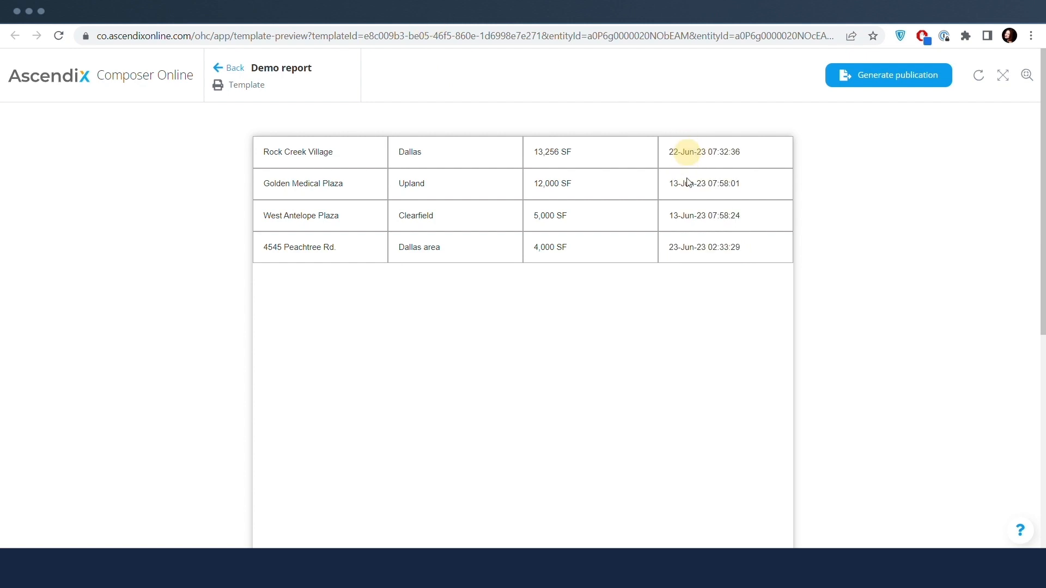
{"action": "left_click", "coordinate": [688, 184]}
{"action": "left_click", "coordinate": [690, 215]}
{"action": "left_click", "coordinate": [686, 248]}
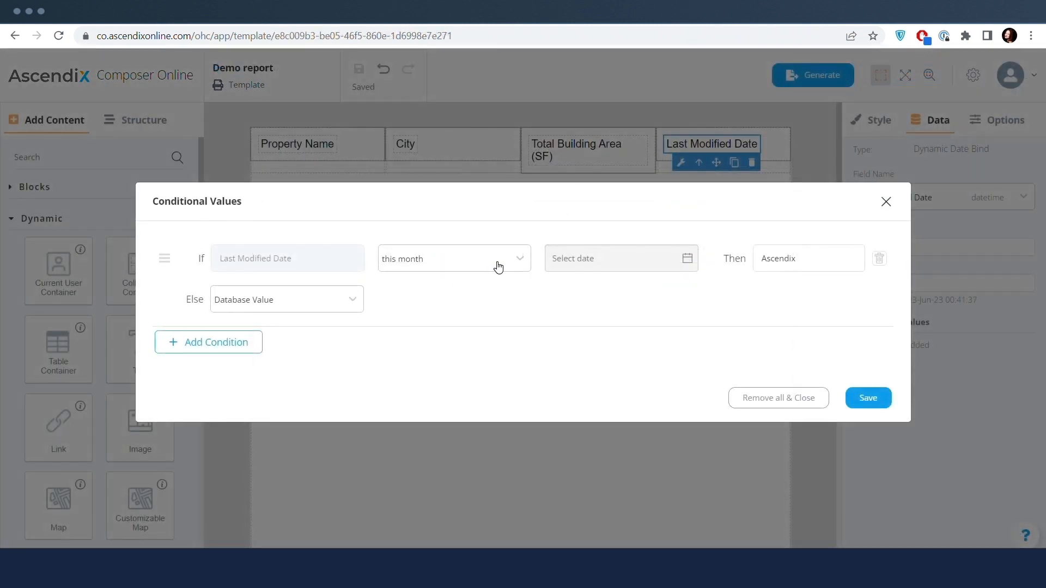
- Set the Last Modified Date condition's operator to last week and check the preview dates against the system calendar
{"action": "left_click", "coordinate": [488, 272]}
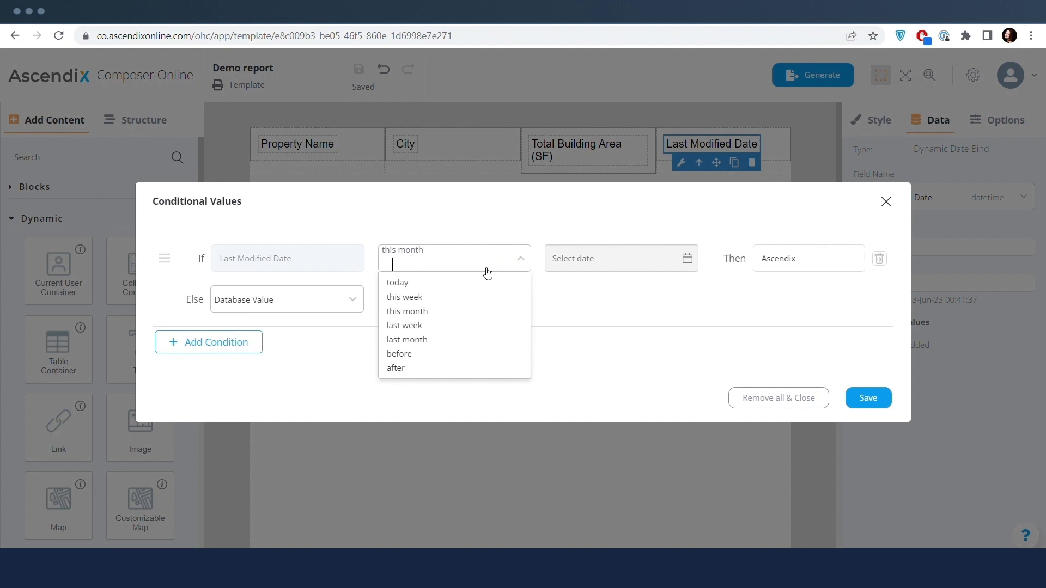
{"action": "left_click", "coordinate": [439, 325]}
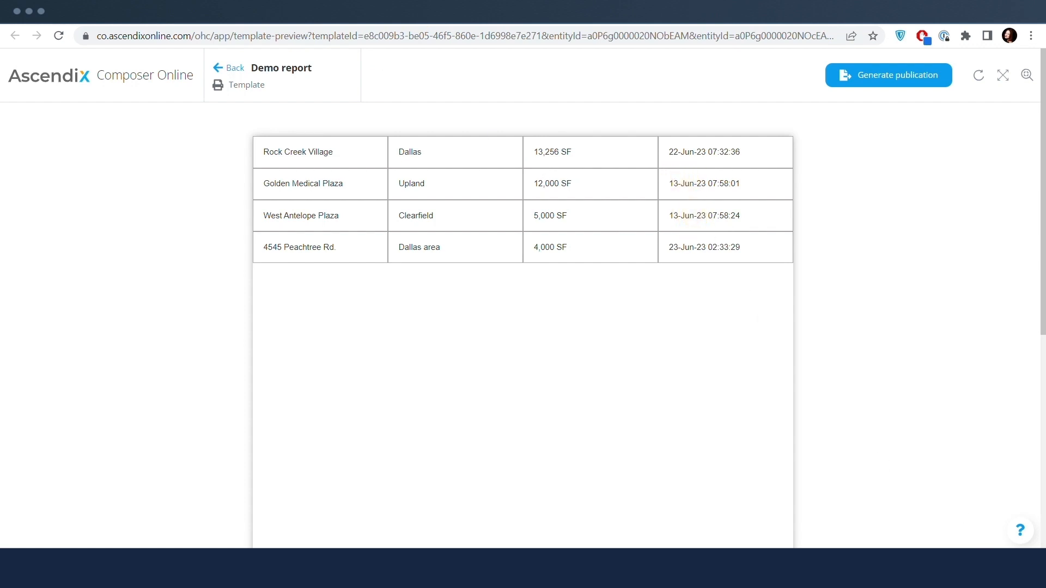
{"action": "key", "text": "super+n"}
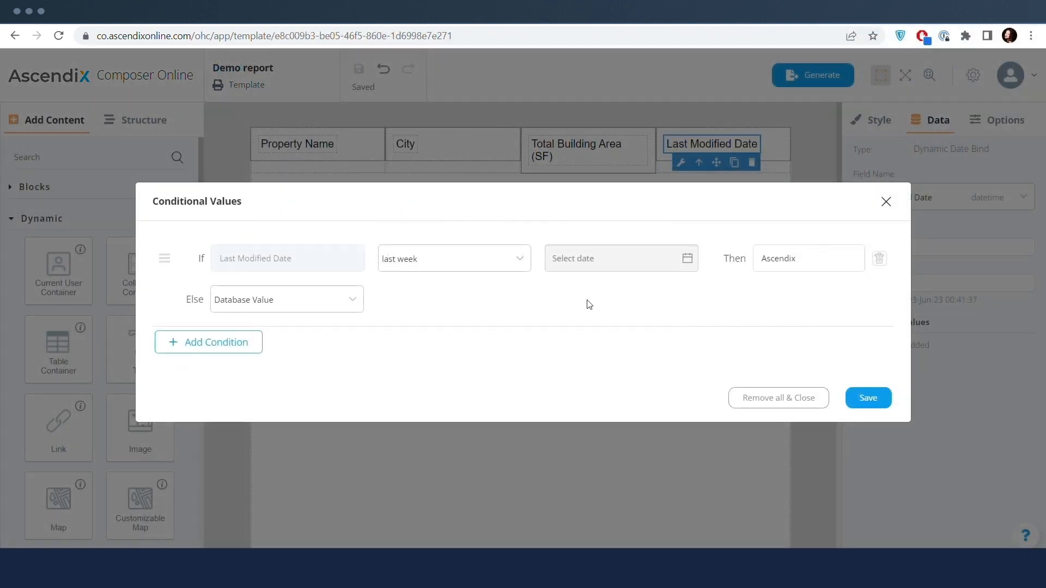
- Set the Last Modified Date condition's operator to last month and check the preview dates against the previous month in the system calendar
{"action": "left_click", "coordinate": [502, 264]}
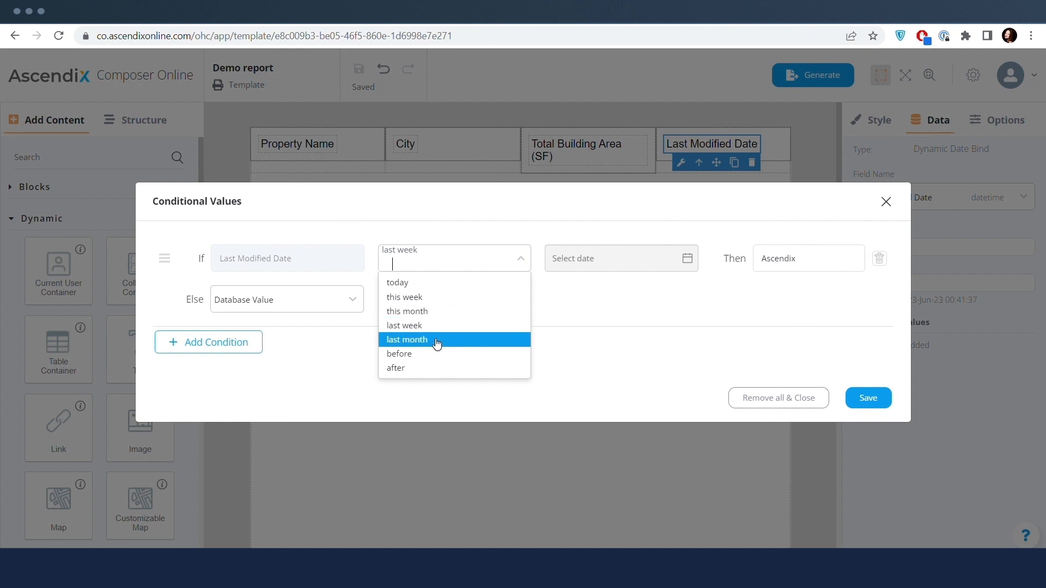
{"action": "left_click", "coordinate": [435, 341]}
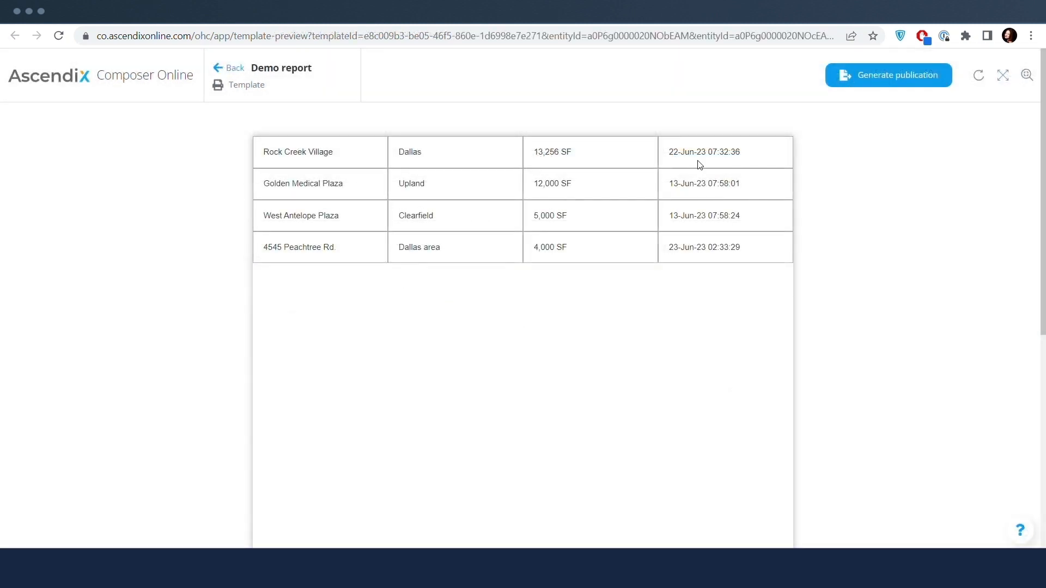
{"action": "left_click", "coordinate": [700, 155]}
{"action": "key", "text": "super+n"}
{"action": "left_click", "coordinate": [833, 291]}
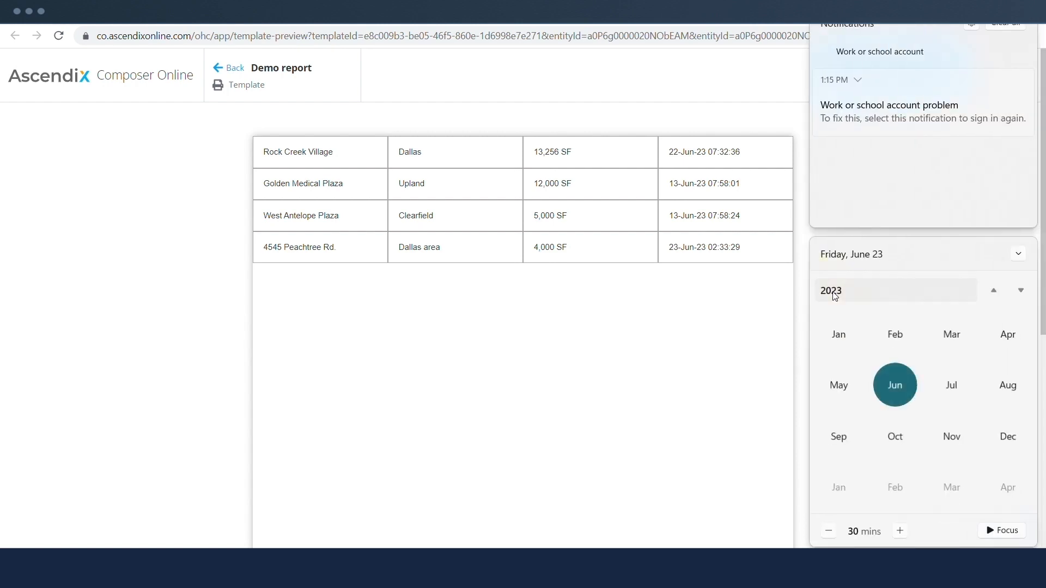
{"action": "left_click", "coordinate": [903, 387]}
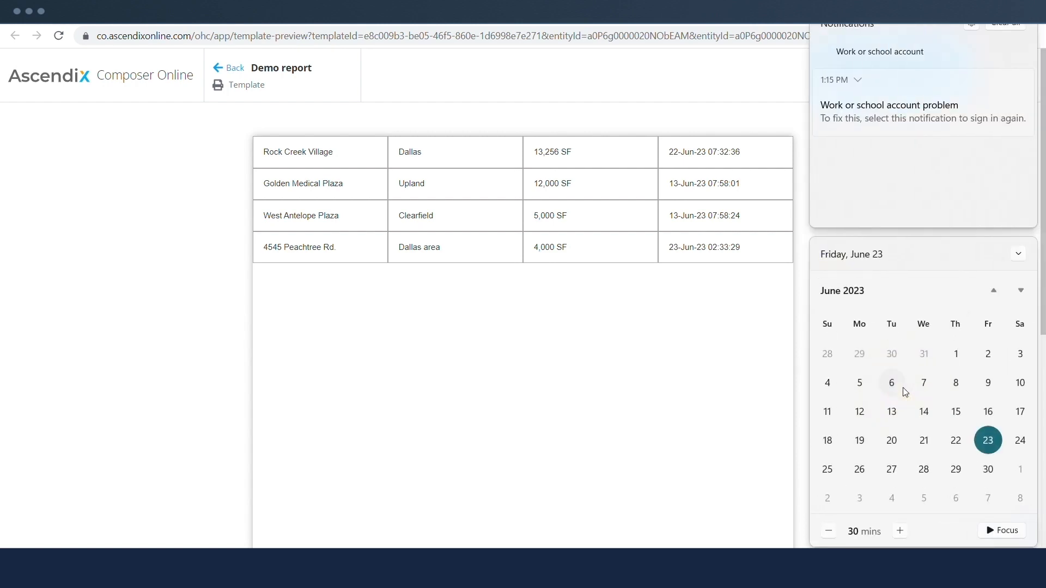
{"action": "left_click", "coordinate": [994, 290]}
{"action": "left_click", "coordinate": [614, 372]}
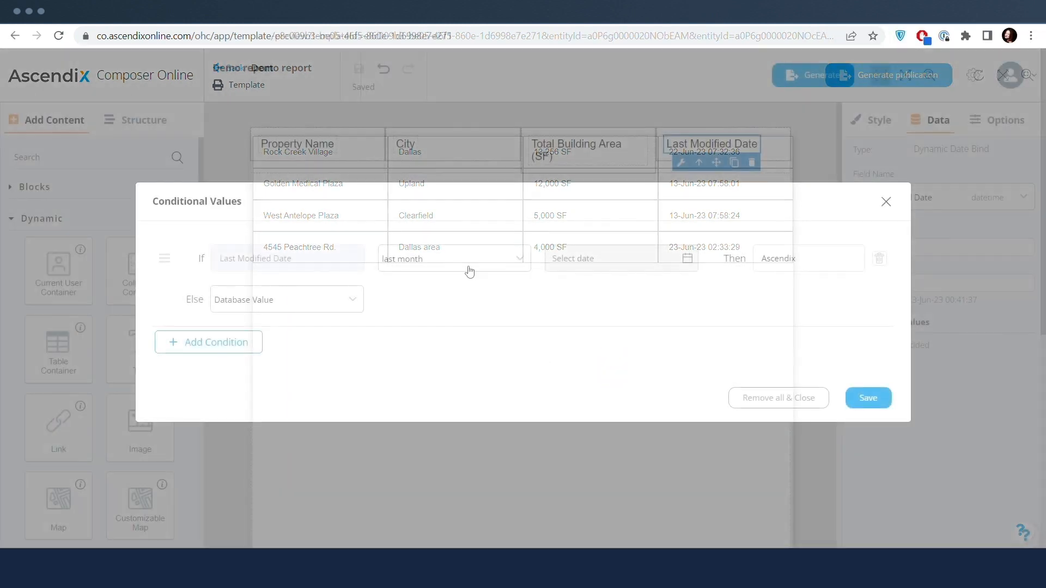
- Set the Last Modified Date condition's operator to before with the date 06/15/2023
{"action": "left_click", "coordinate": [467, 260]}
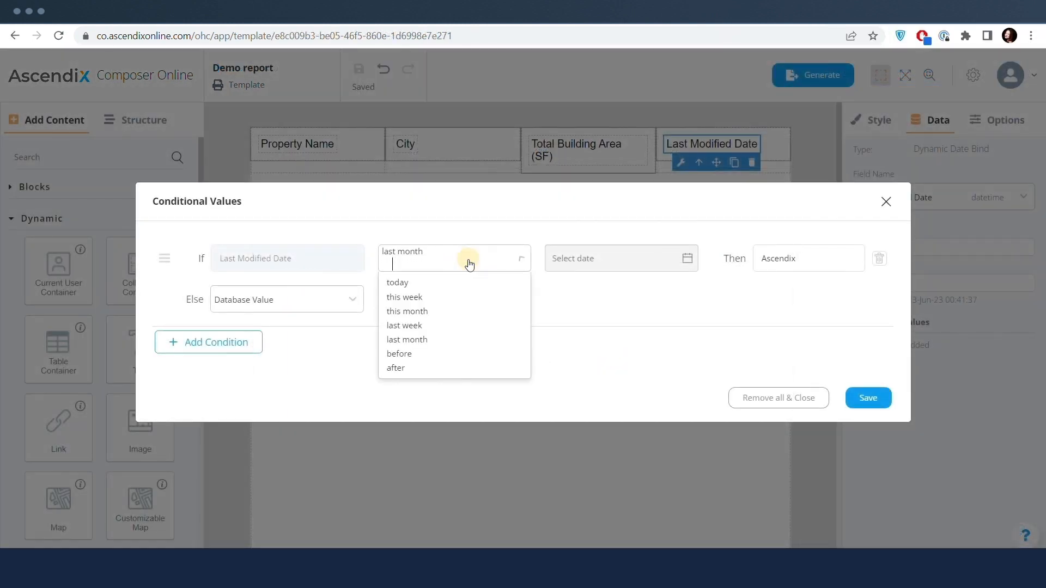
{"action": "left_click", "coordinate": [417, 354]}
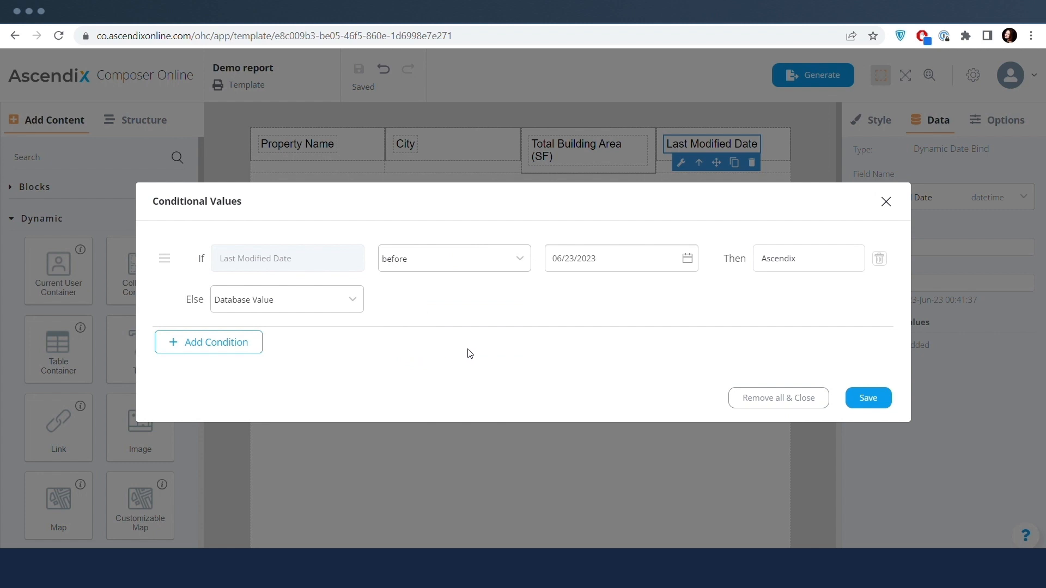
{"action": "left_click", "coordinate": [626, 263]}
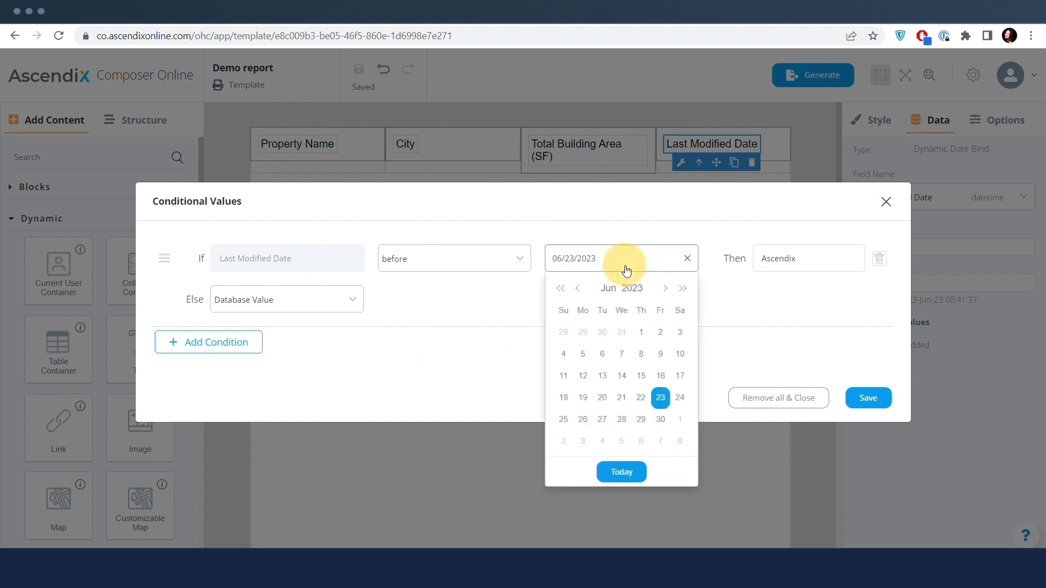
{"action": "left_click", "coordinate": [641, 376]}
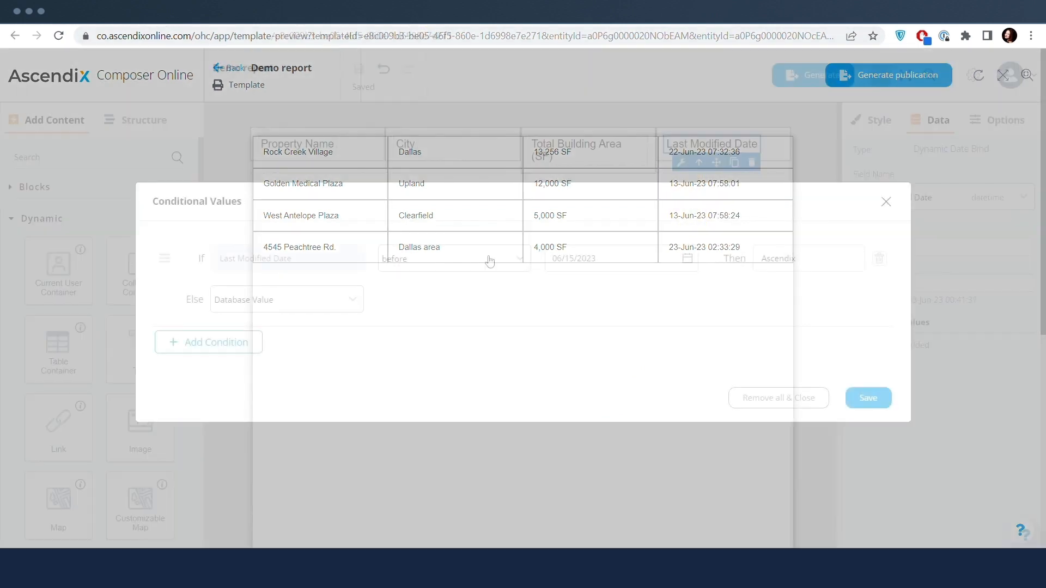
- Set the Last Modified Date condition's operator to after, keeping the date 06/15/2023, and preview the report
{"action": "left_click", "coordinate": [490, 261]}
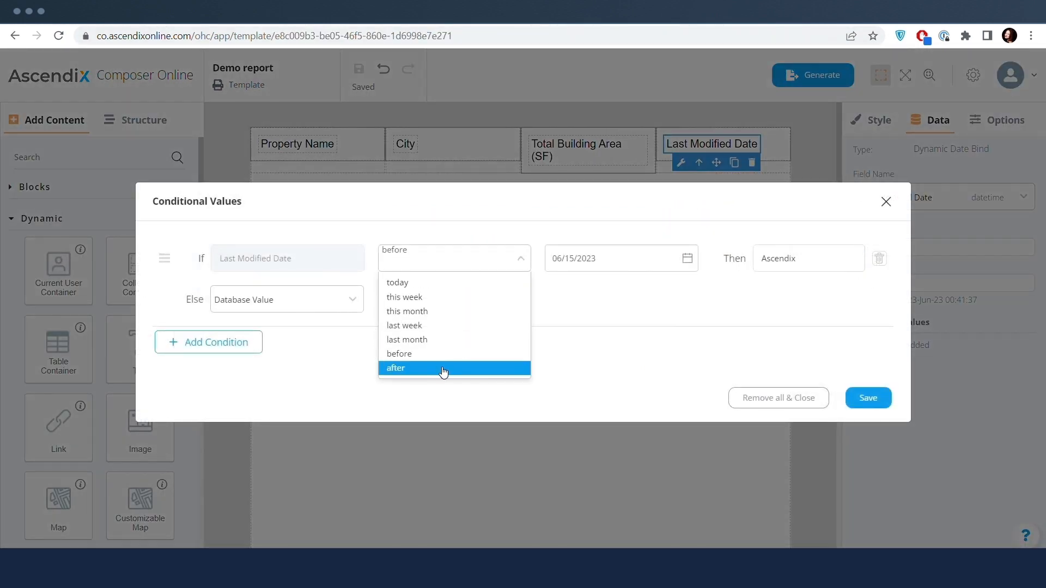
{"action": "left_click", "coordinate": [442, 368]}
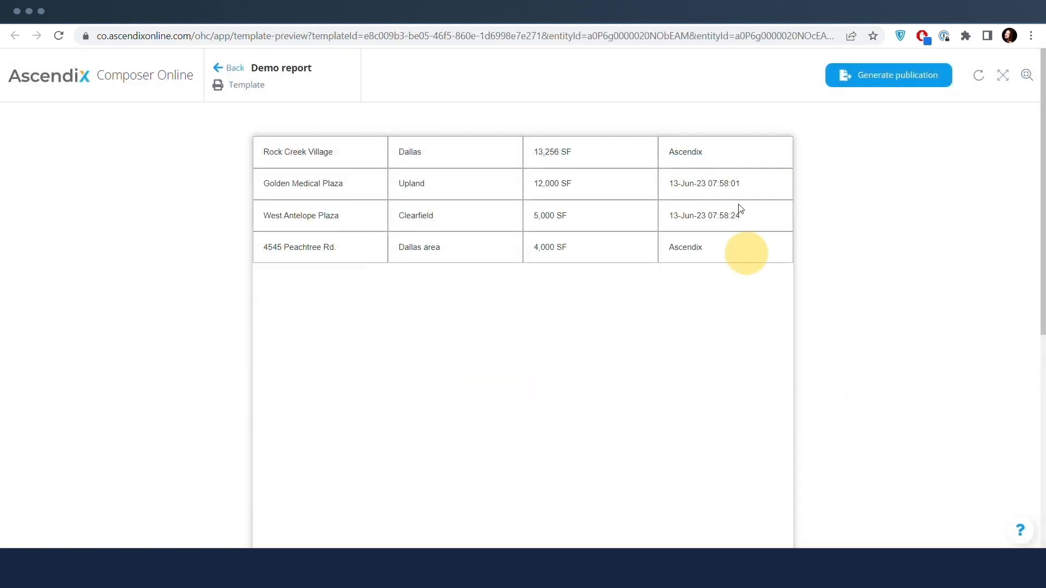